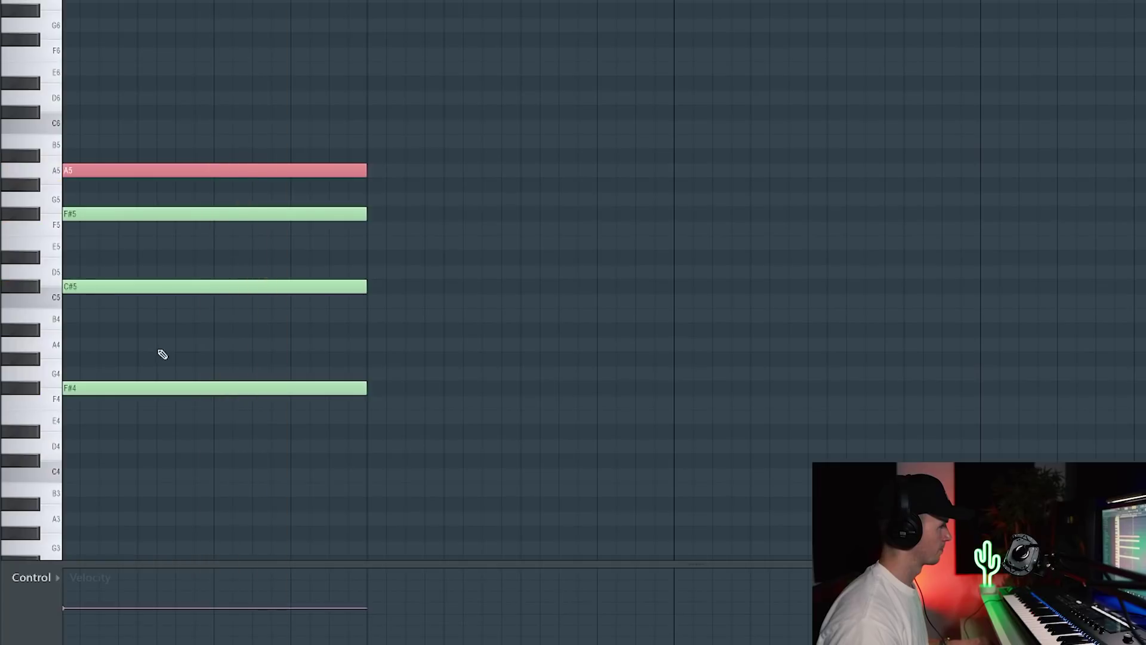
# Duplicate the F#4, C#5, F#5 and A5 chord into bar 2 and add an F#3 note beneath both bars
pyautogui.scroll(-2, 163, 354)
pyautogui.hotkey('ctrl', 'a')
pyautogui.press('space')
pyautogui.hotkey('ctrl', 'b')
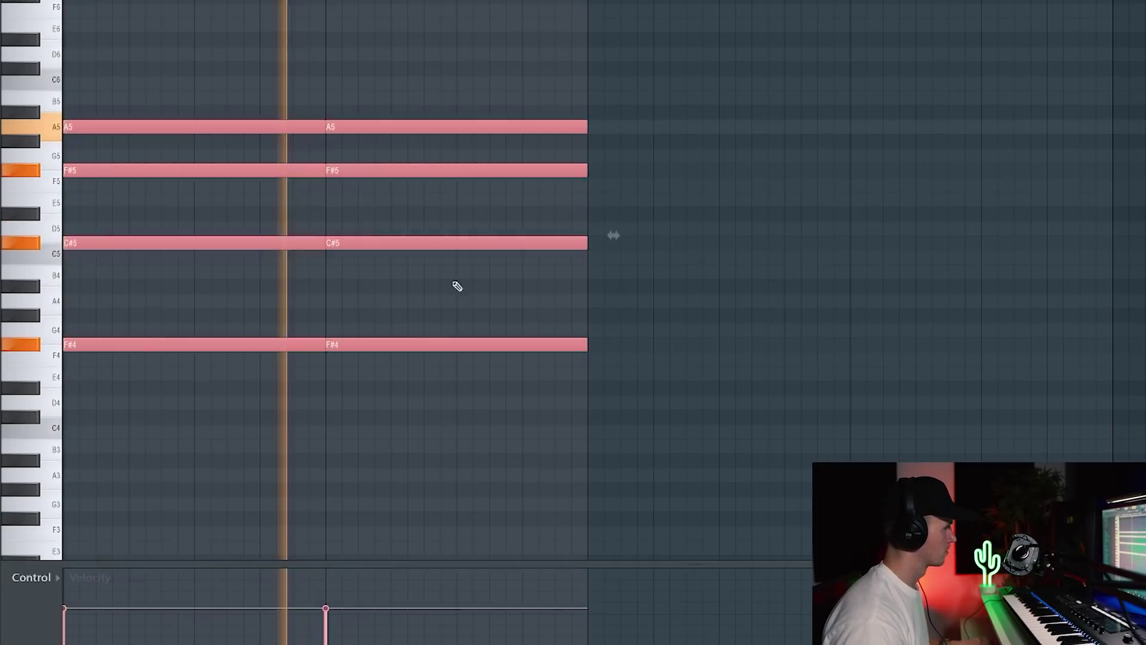
pyautogui.hotkey('ctrl', 'd')
pyautogui.scroll(-1, 633, 314)
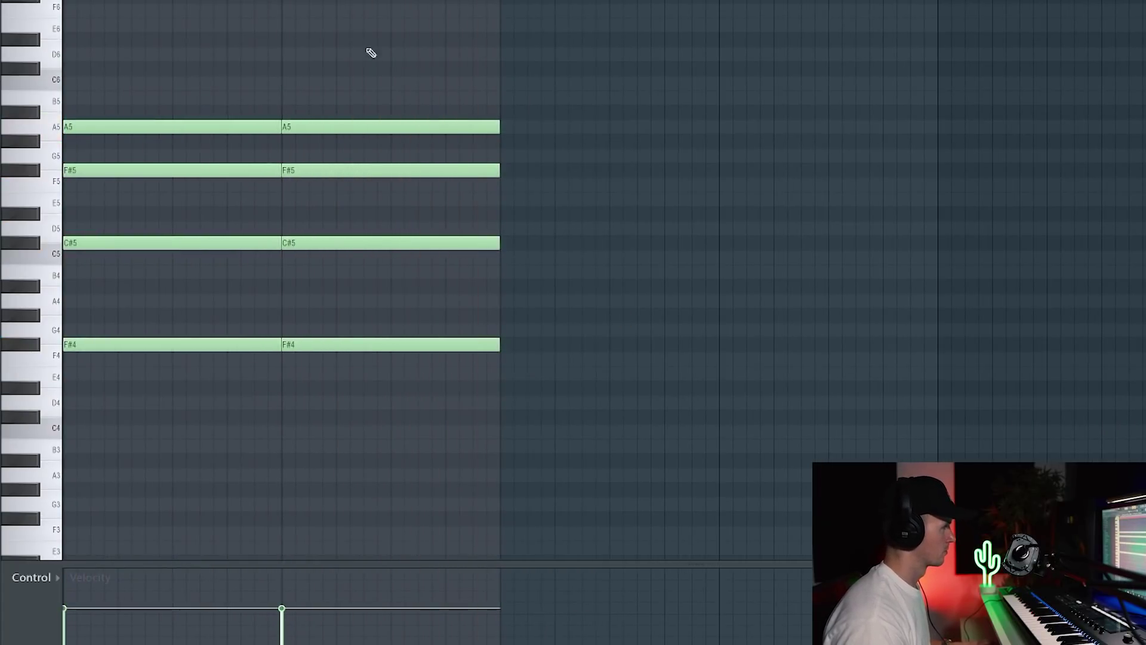
pyautogui.click(21, 481)
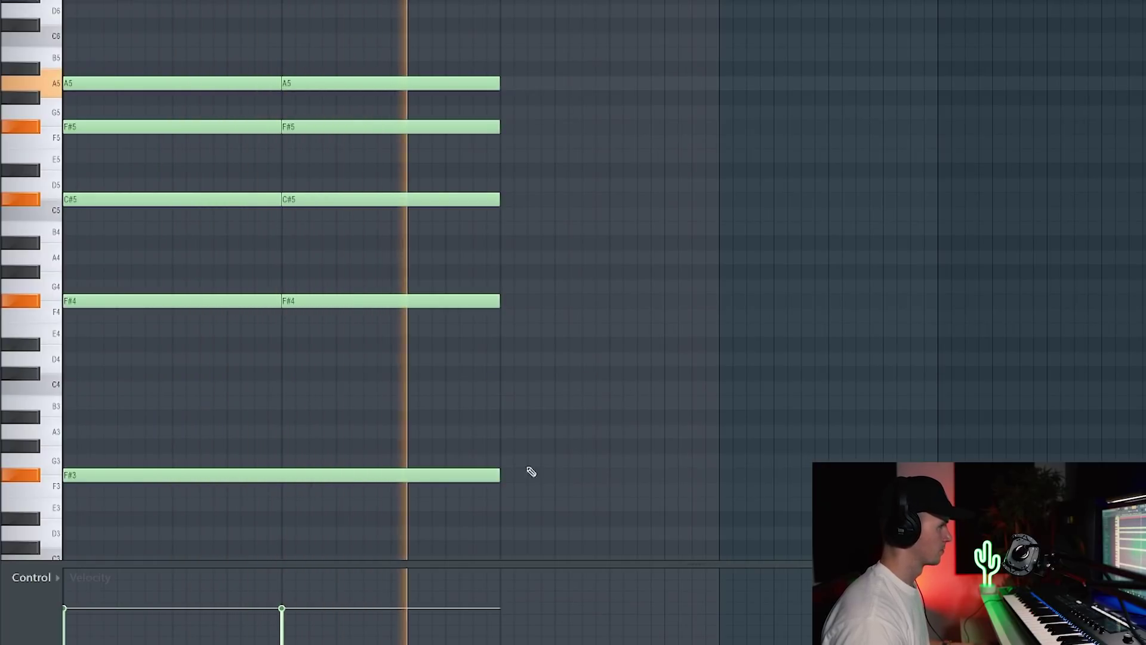
# Build the bar 3 chord from D4, A4, C#5 and A5, each one bar long
pyautogui.moveTo(518, 474); pyautogui.dragTo(494, 406)
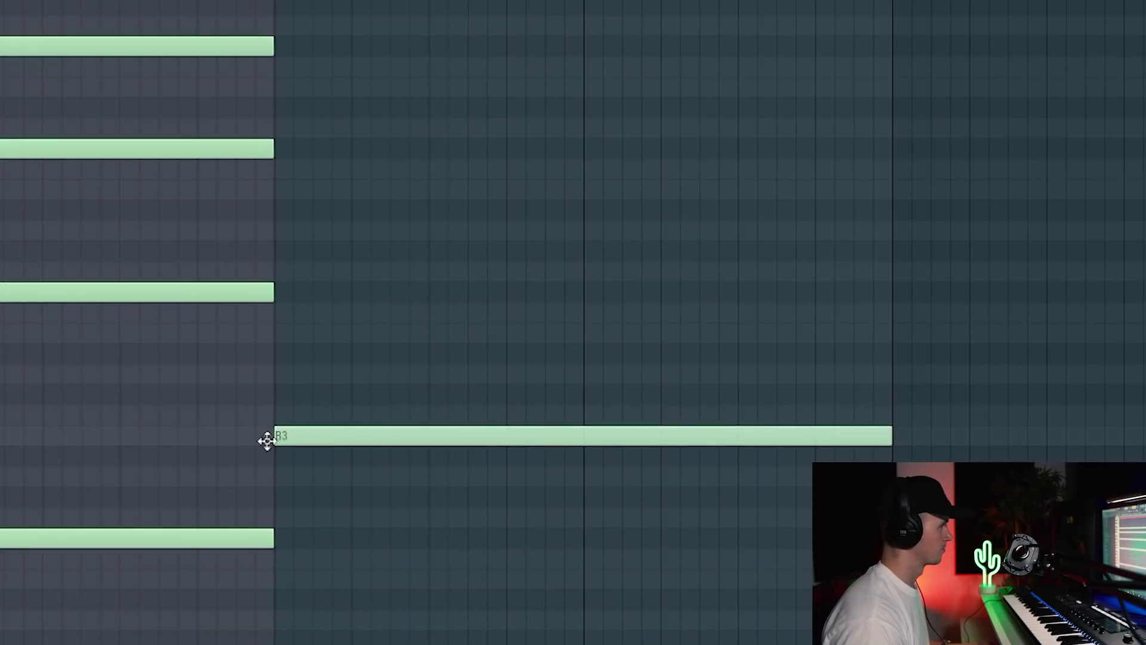
pyautogui.moveTo(266, 441); pyautogui.dragTo(272, 476)
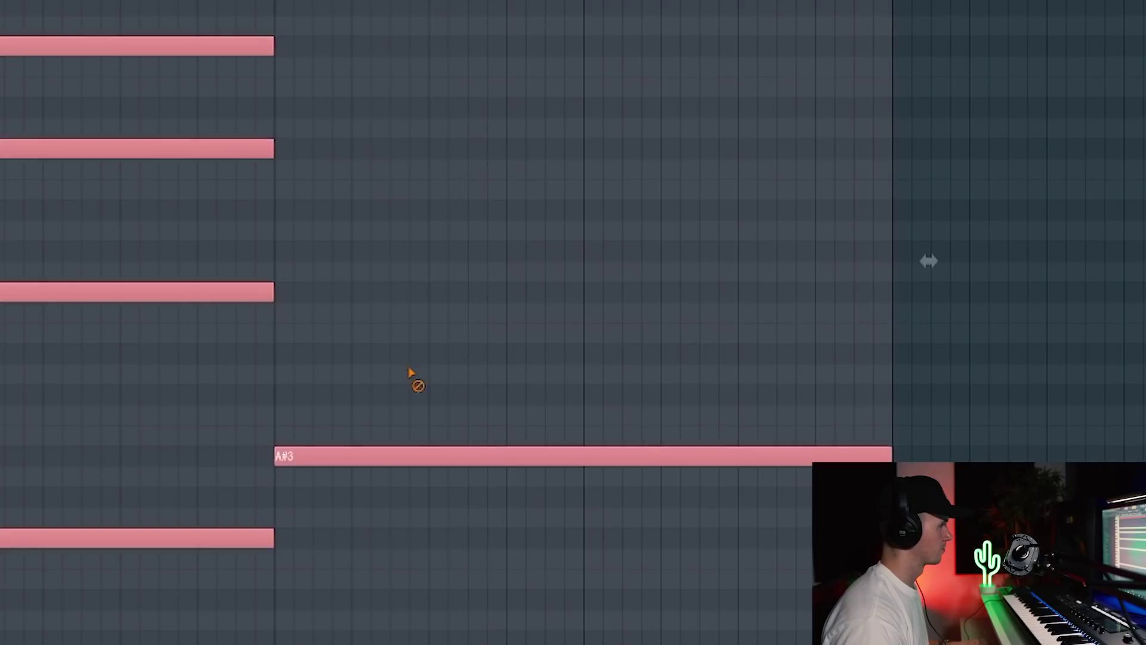
pyautogui.moveTo(284, 436); pyautogui.dragTo(276, 332)
pyautogui.moveTo(327, 291)
pyautogui.mouseDown()
pyautogui.moveTo(277, 245)
pyautogui.moveTo(277, 215)
pyautogui.mouseUp()
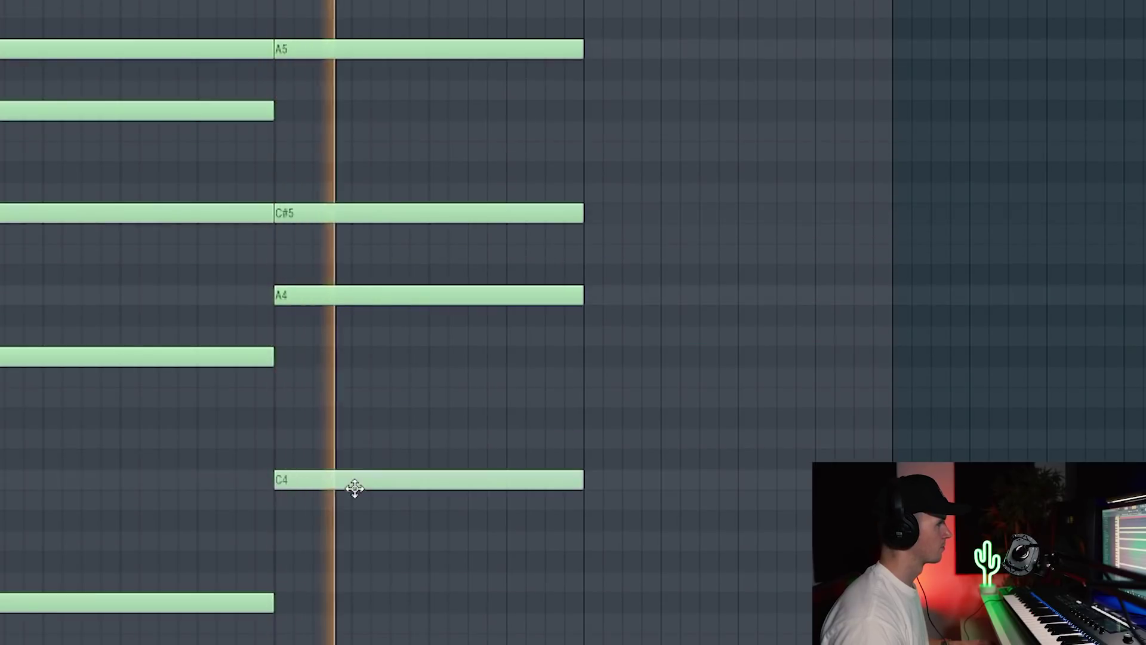
pyautogui.moveTo(351, 486); pyautogui.dragTo(366, 460)
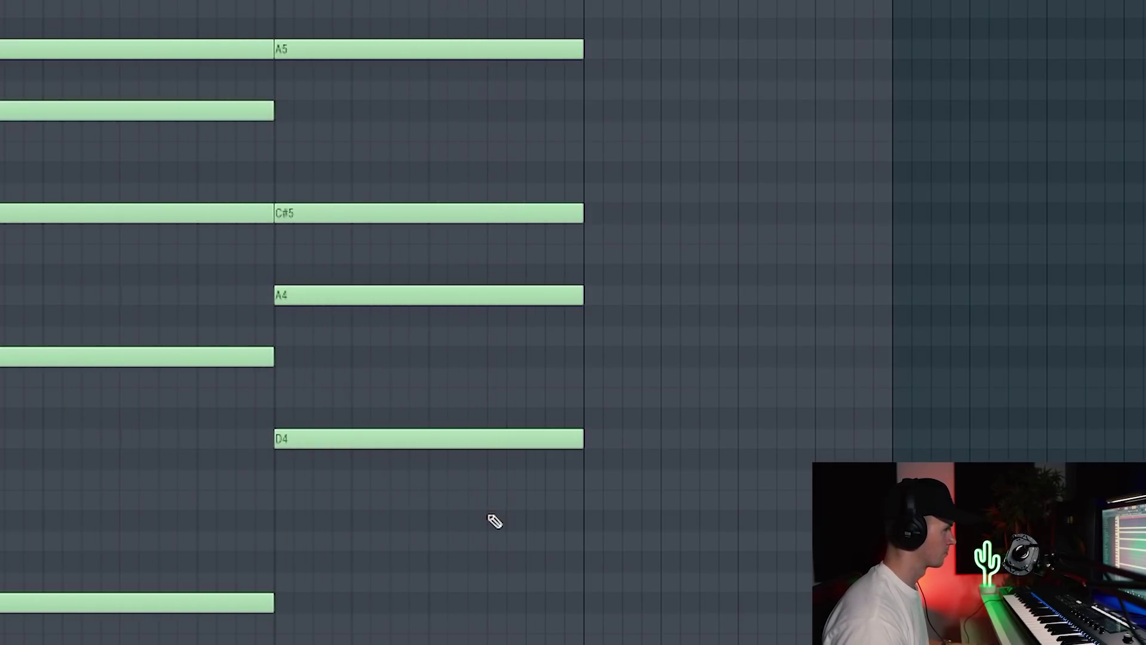
# Add one-bar bass notes below the last two chords, D3 in bar 3 and C#3 in bar 4
pyautogui.scroll(-4, 631, 274)
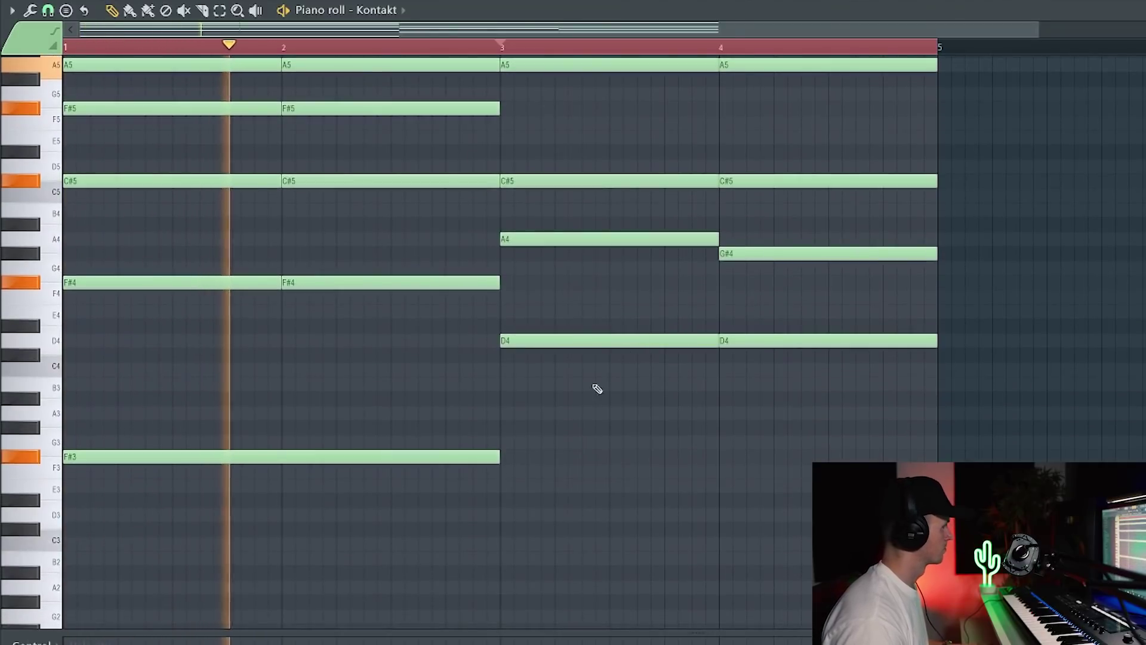
pyautogui.scroll(2, 559, 422)
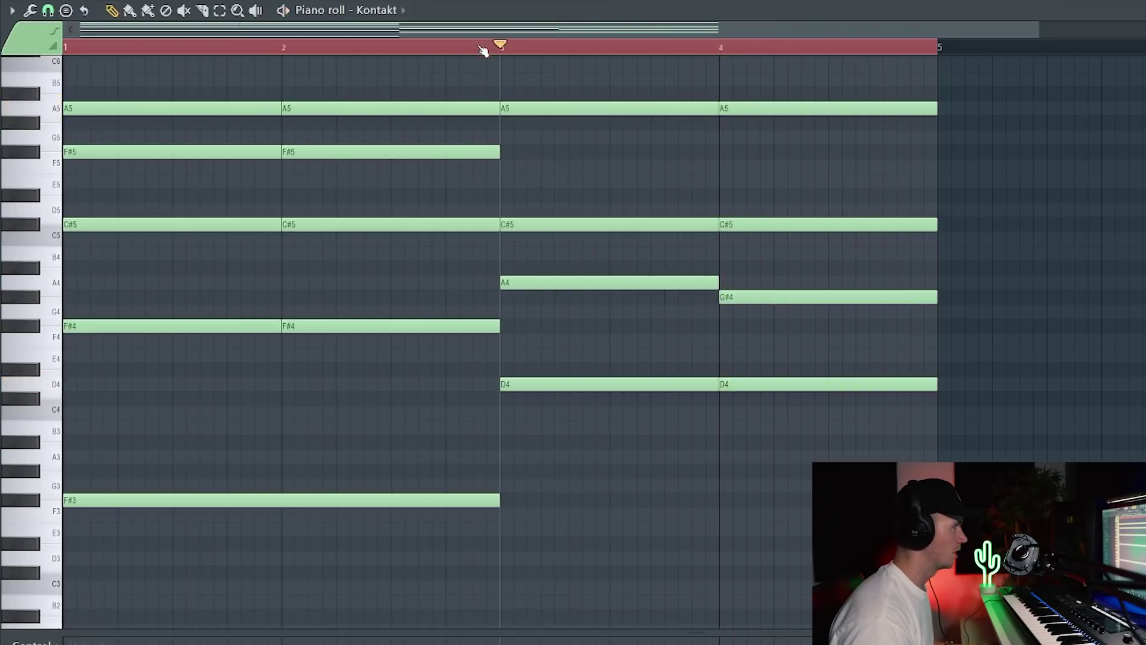
pyautogui.press('space')
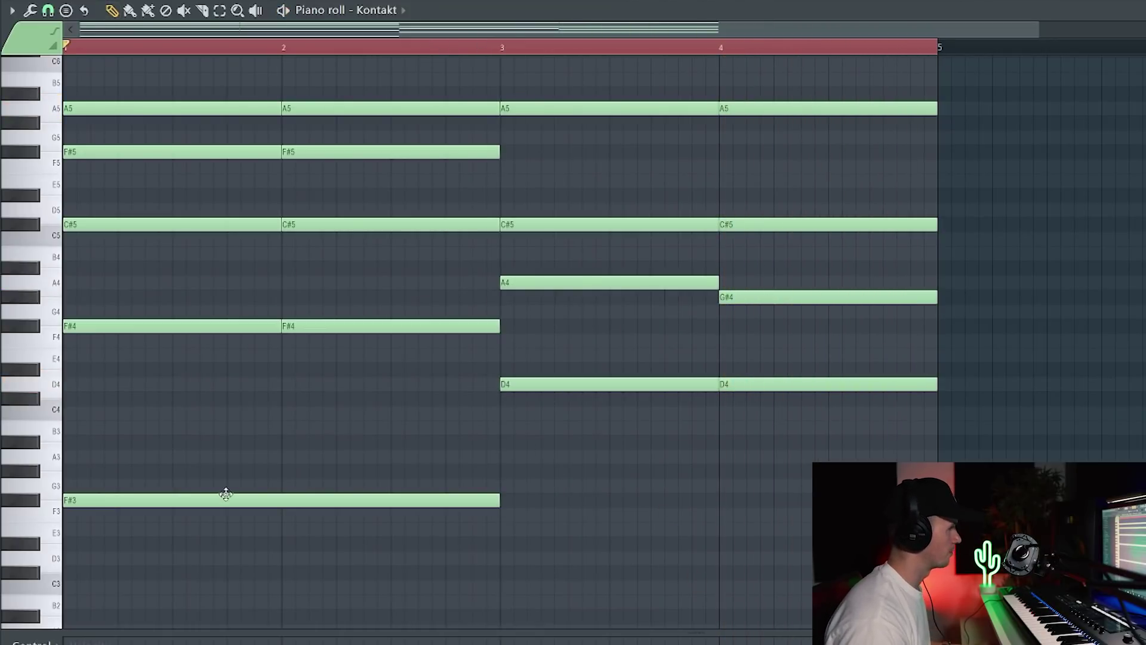
pyautogui.moveTo(237, 507); pyautogui.dragTo(511, 550)
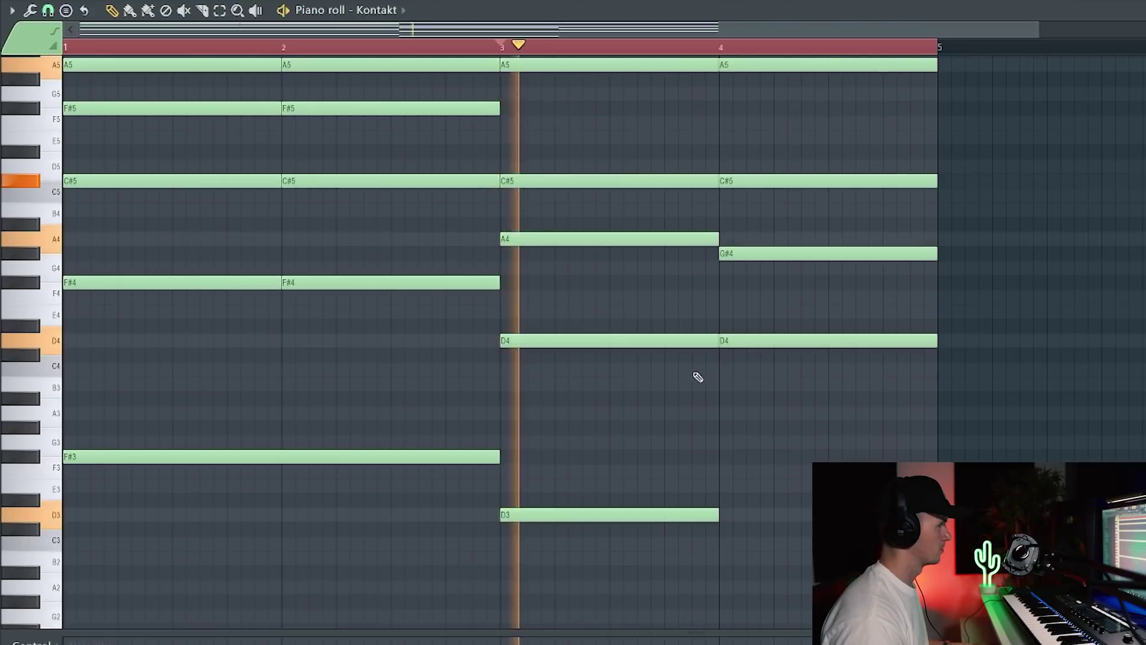
pyautogui.click(725, 530)
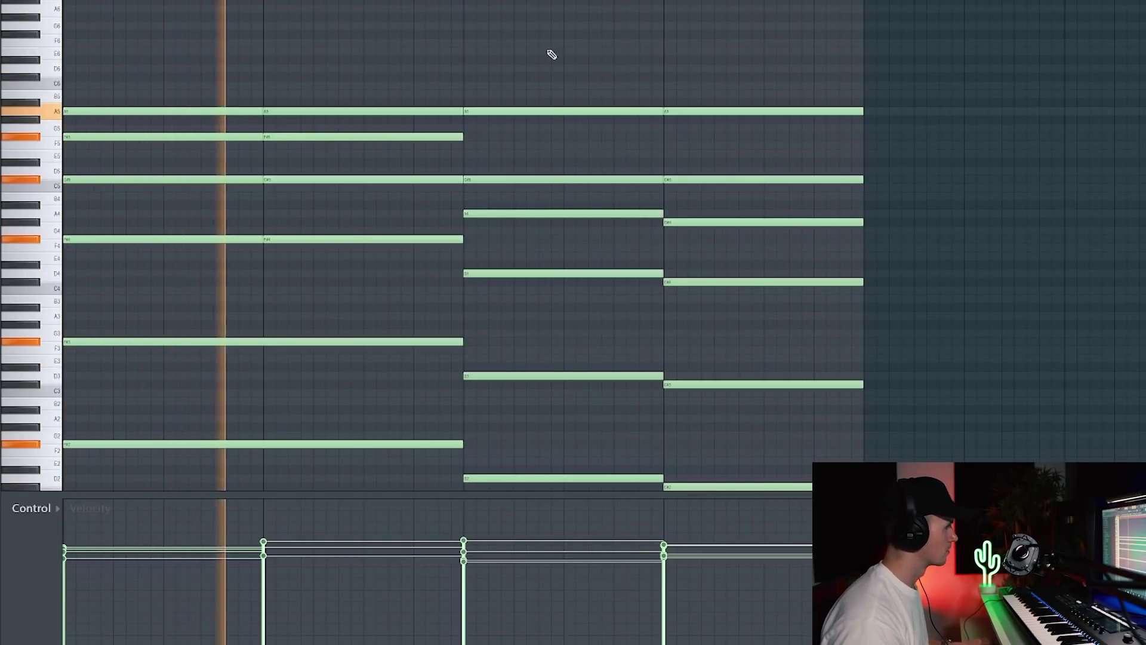
# Shorten the long F4 note starting at bar 5 to about two bars
pyautogui.scroll(-3, 454, 12)
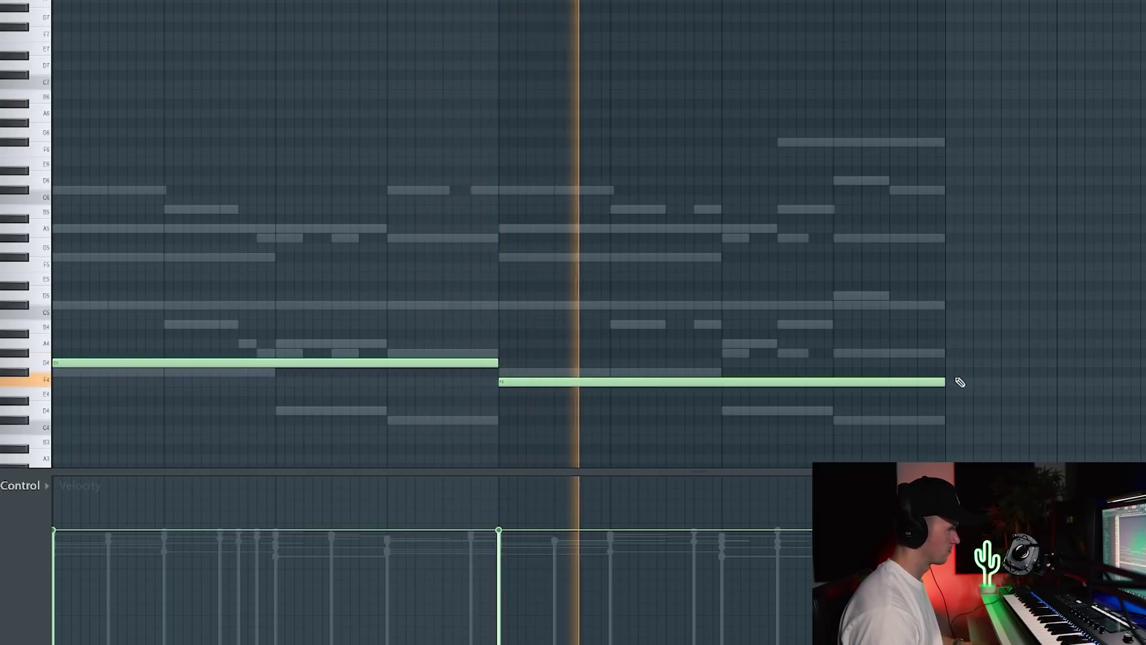
pyautogui.moveTo(945, 382); pyautogui.dragTo(754, 383)
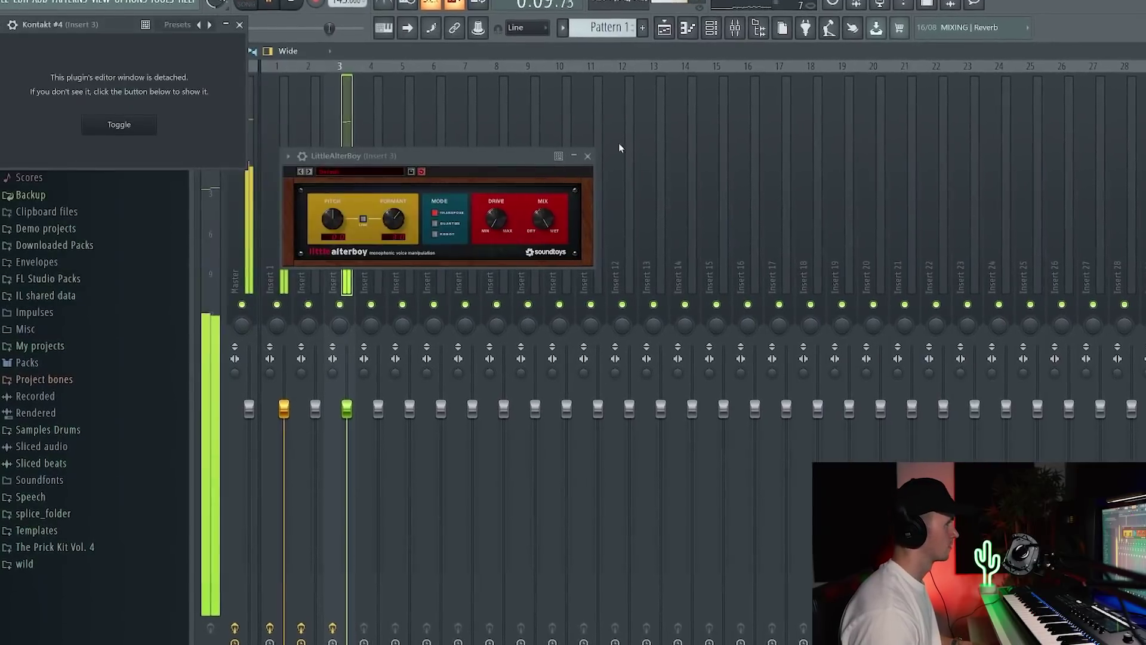
# Add FabFilter Pro-C 2 to mixer Insert 3 and set its ratio to about 4.57:1
pyautogui.click(1141, 150)
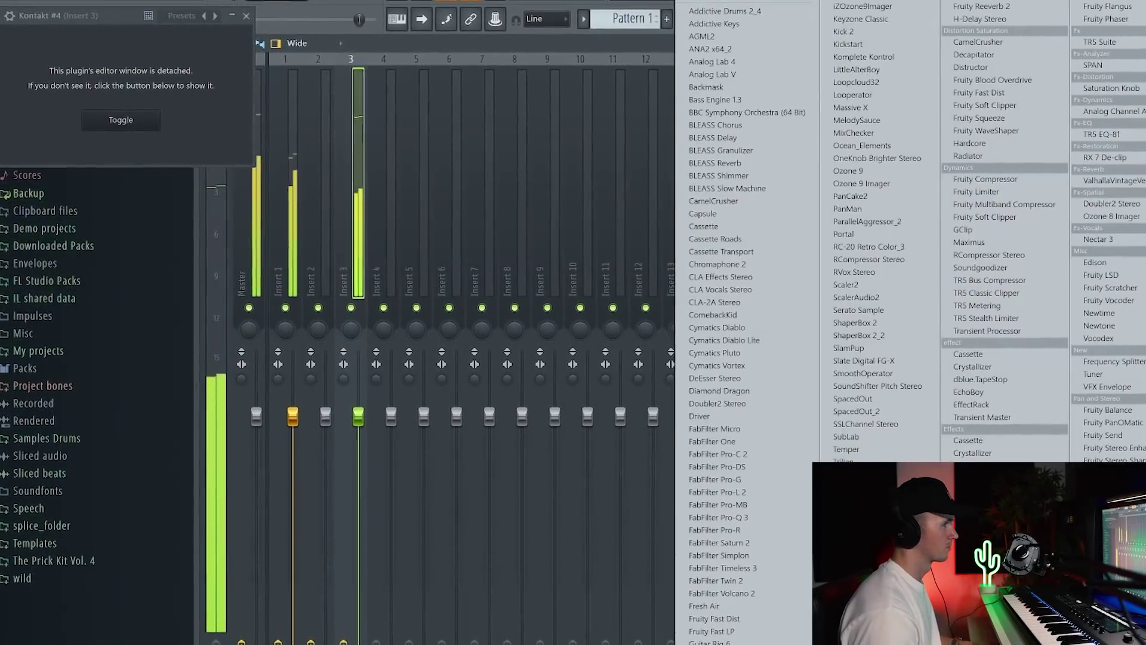
pyautogui.click(1128, 180)
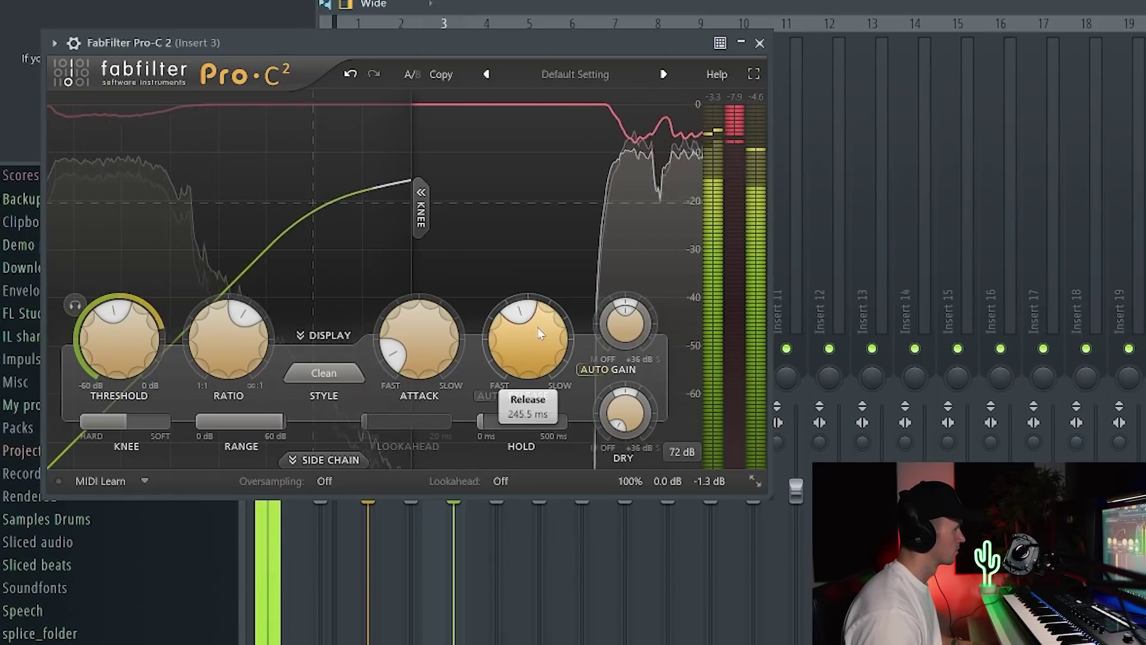
pyautogui.moveTo(232, 337)
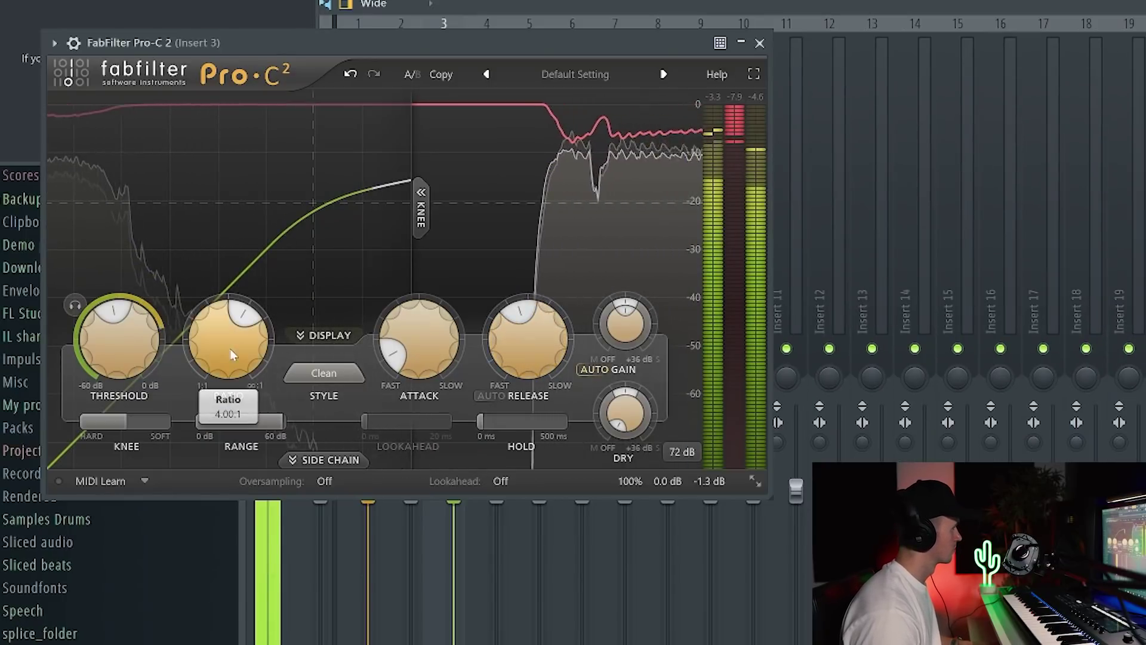
pyautogui.moveTo(231, 336); pyautogui.dragTo(247, 327)
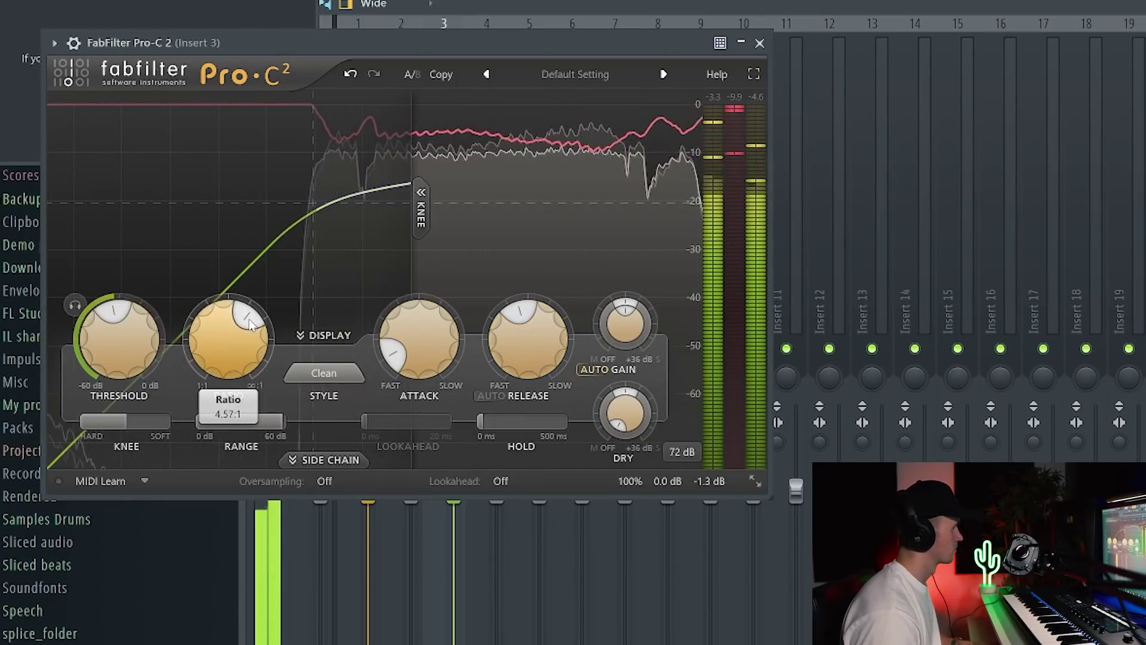
pyautogui.click(759, 43)
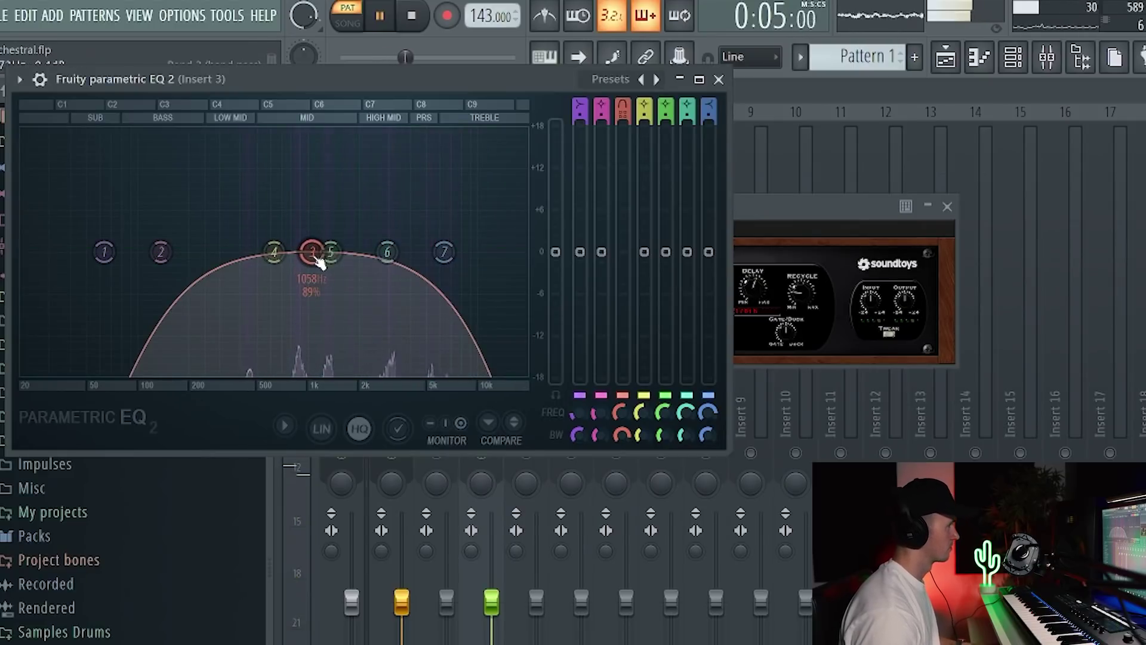
# Strum the start times of all selected chord notes with the strumizer, keeping Preserve end on, and apply it
pyautogui.scroll(-3, 320, 259)
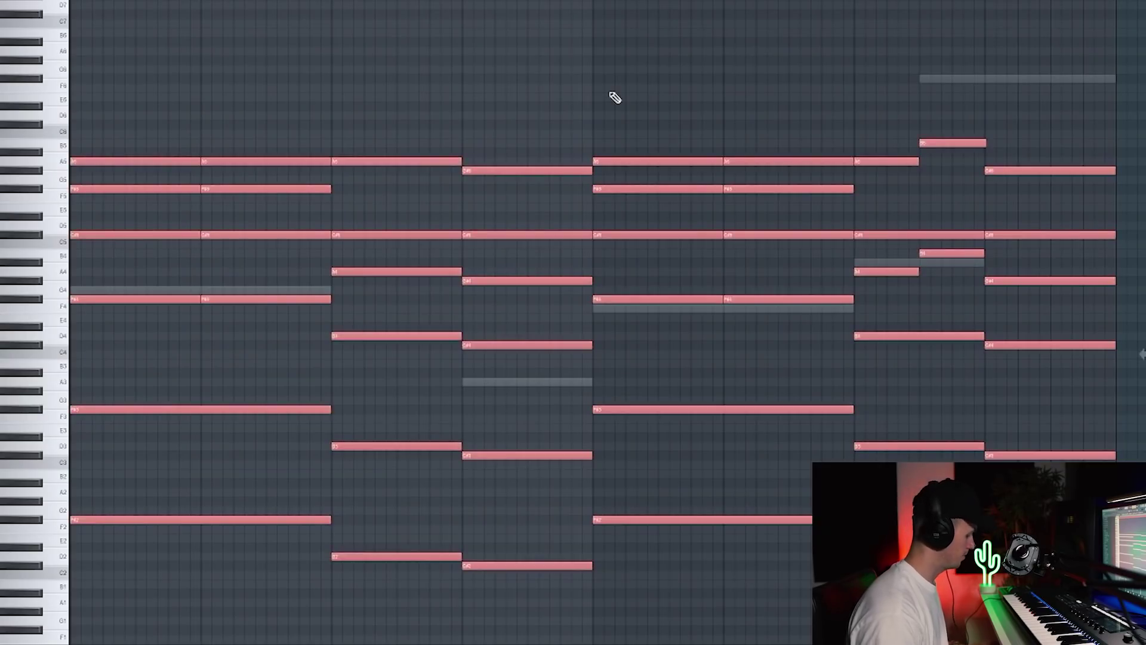
pyautogui.hotkey('alt', 's')
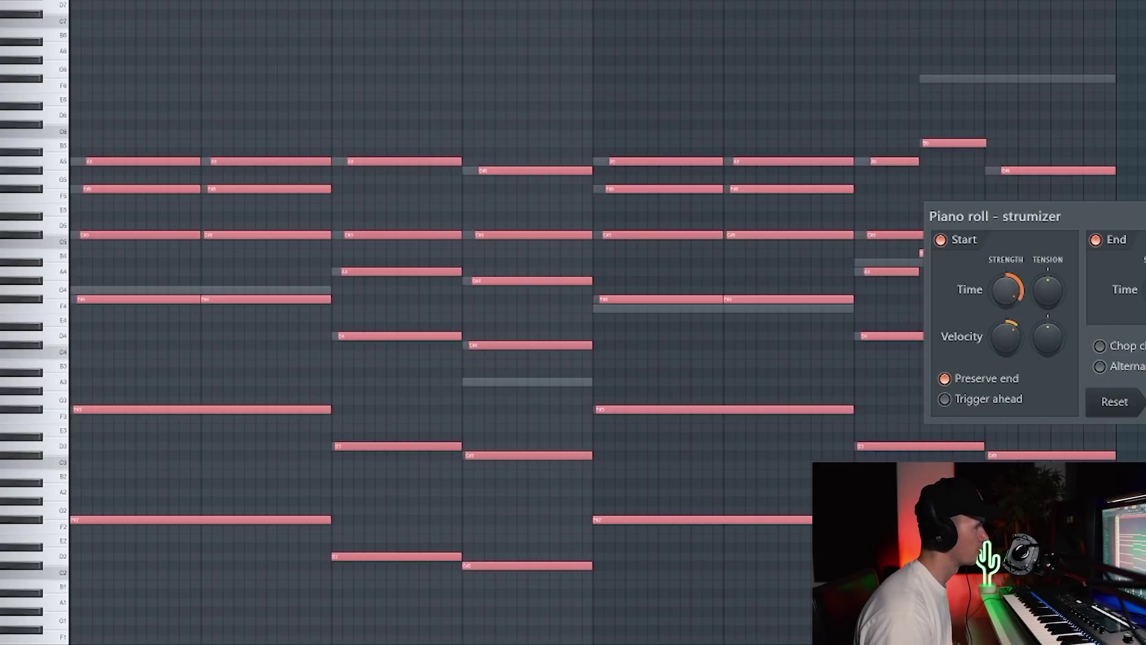
pyautogui.press('space')
pyautogui.press('space')
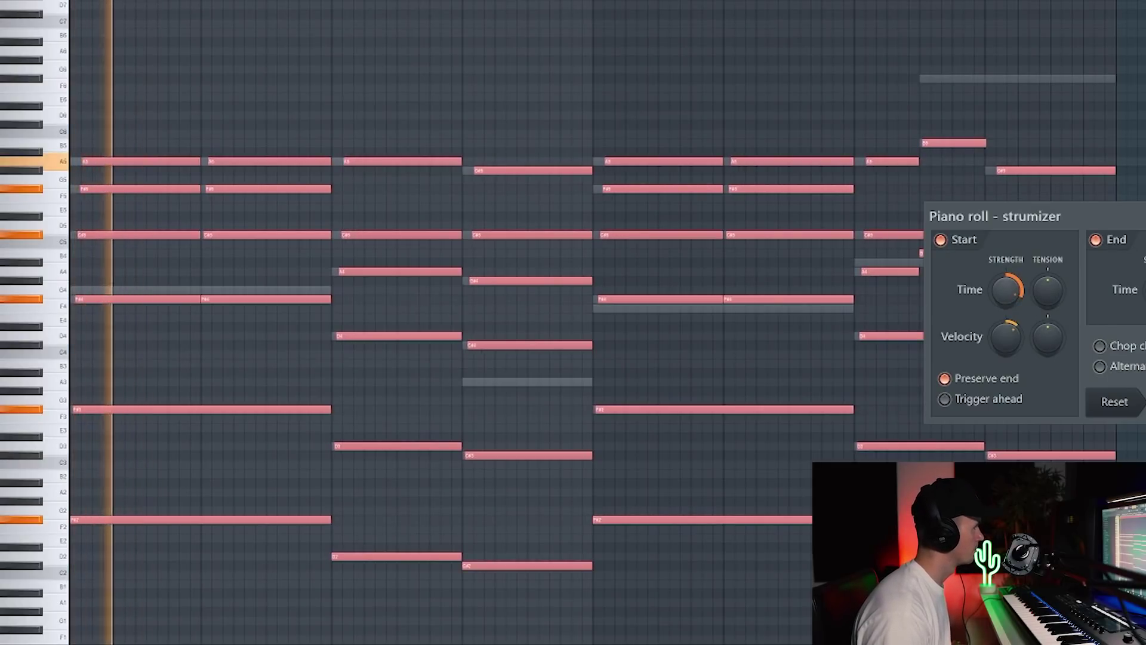
pyautogui.press('space')
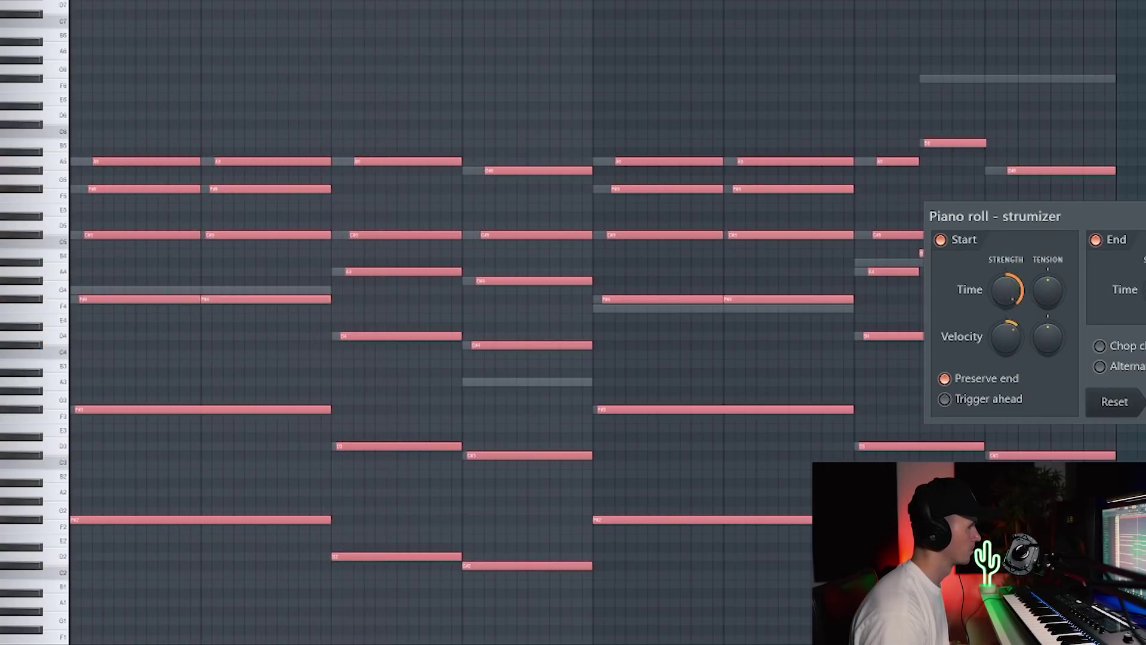
pyautogui.press('Return')
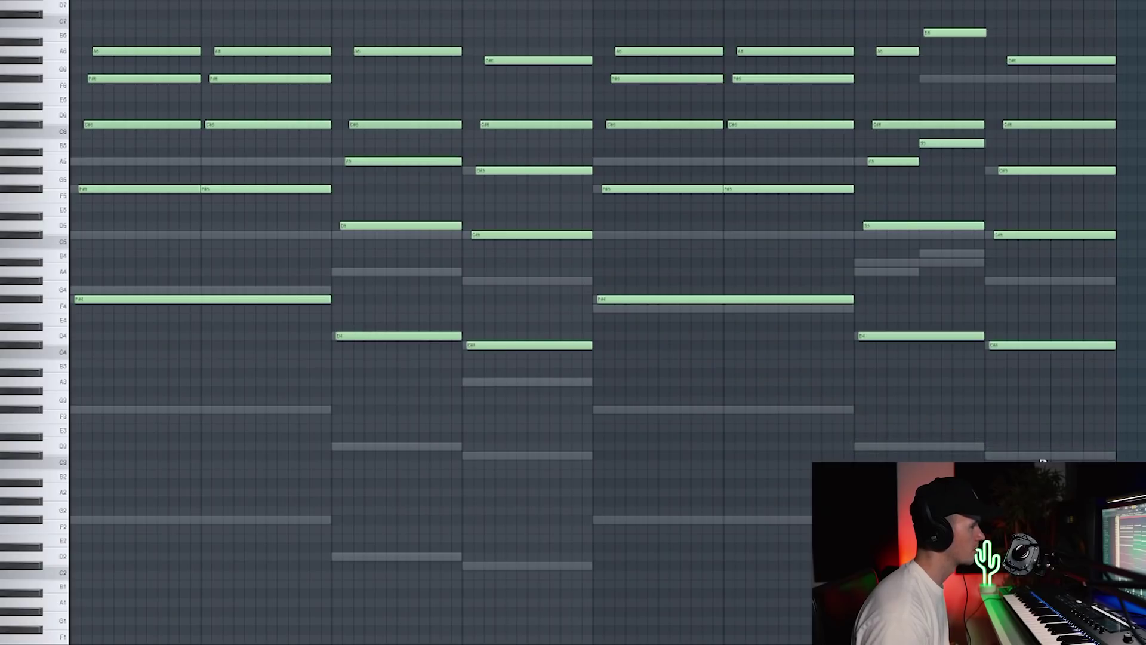
# Add a short B6 note after the C#7 at the end of bar 3 and try an A6 note at the start of bar 4
pyautogui.press('space')
pyautogui.scroll(2, 255, 473)
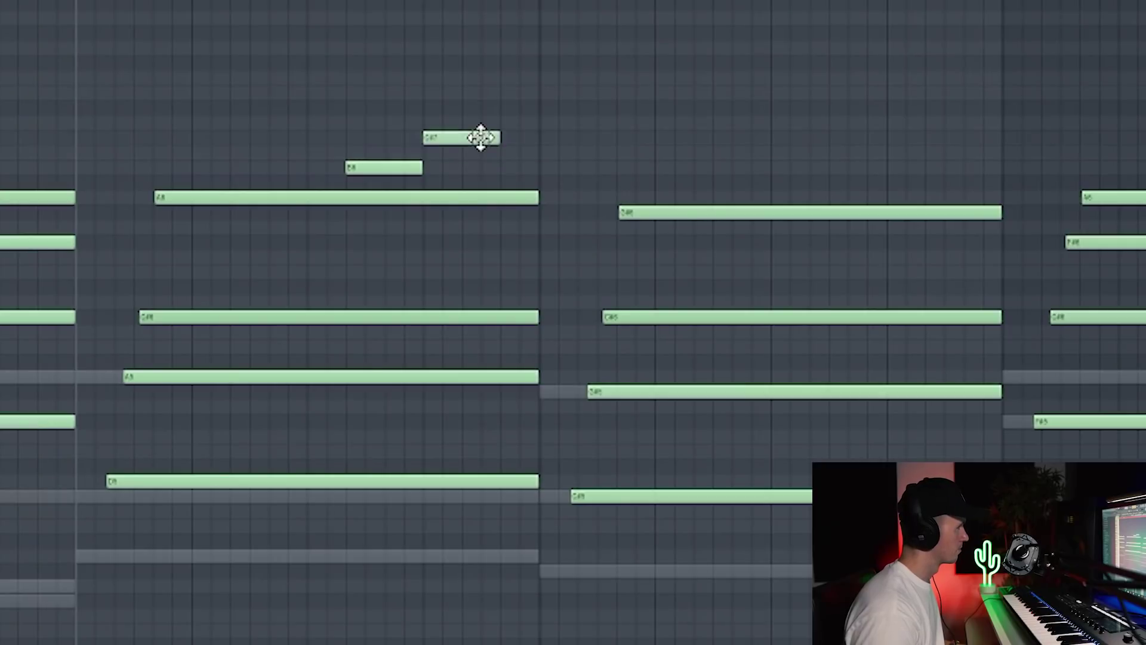
pyautogui.press('space')
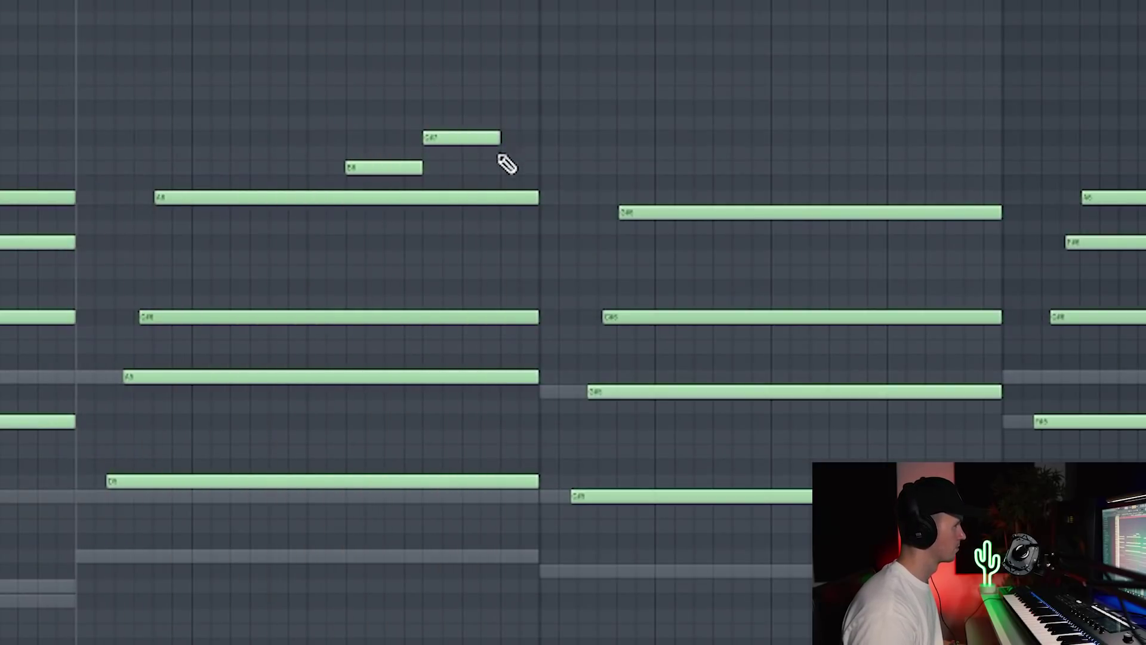
pyautogui.moveTo(532, 164); pyautogui.dragTo(538, 171)
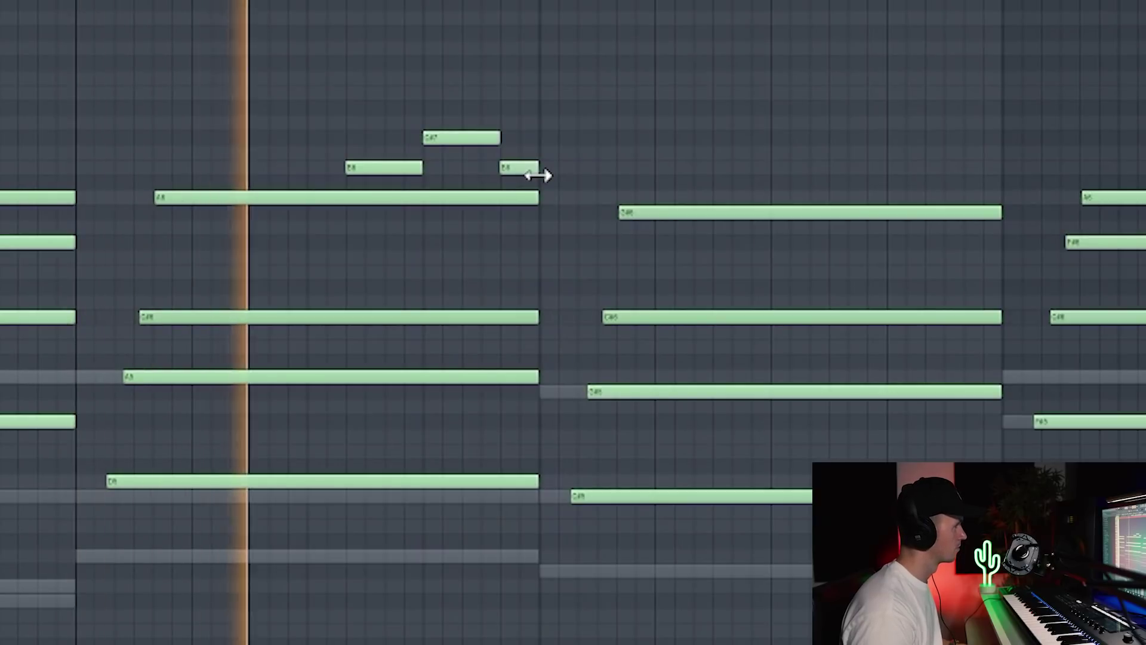
pyautogui.moveTo(574, 196); pyautogui.dragTo(656, 197)
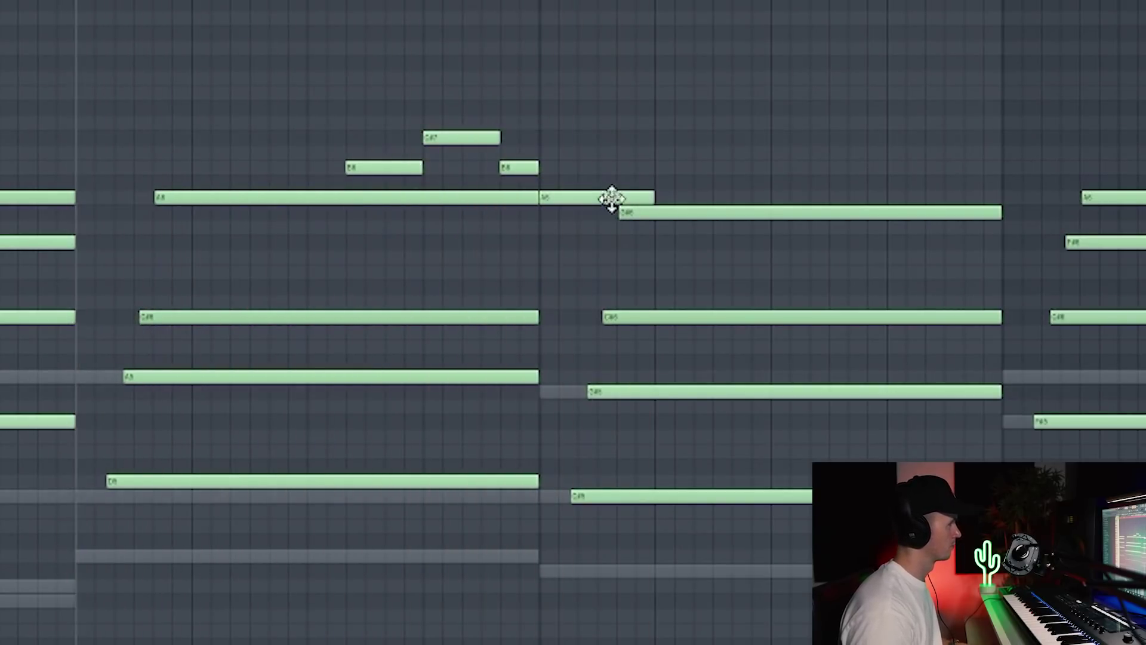
pyautogui.rightClick(603, 197)
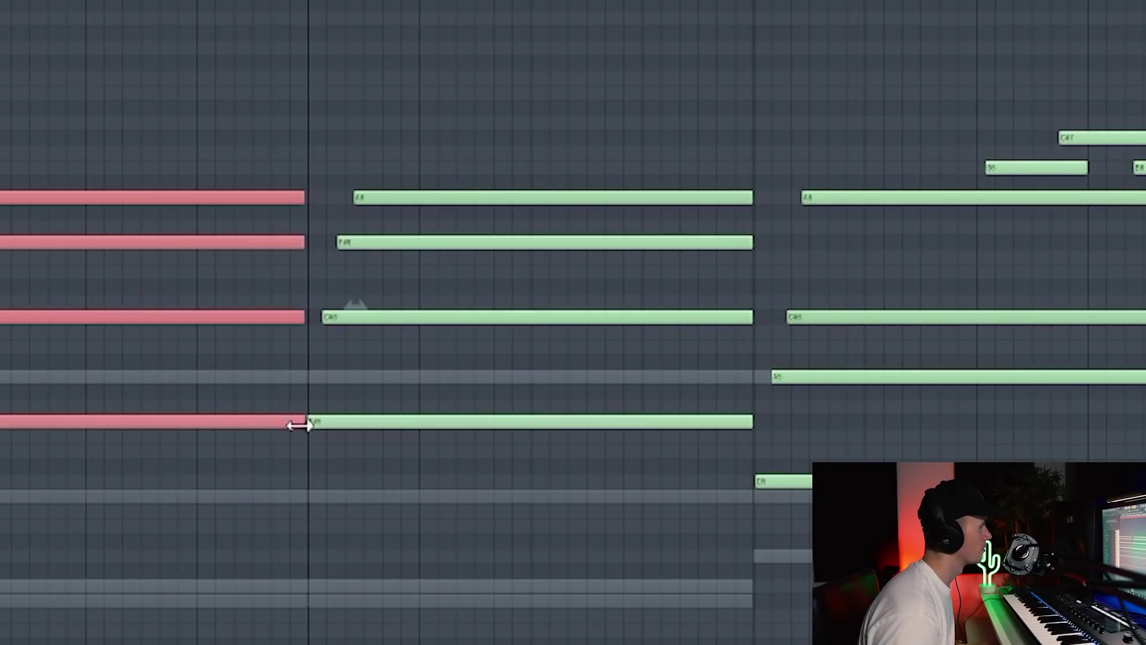
# Play back the strummed part and nudge the B6 and C#7 melody notes in bar 3 slightly earlier
pyautogui.scroll(-3, 460, 69)
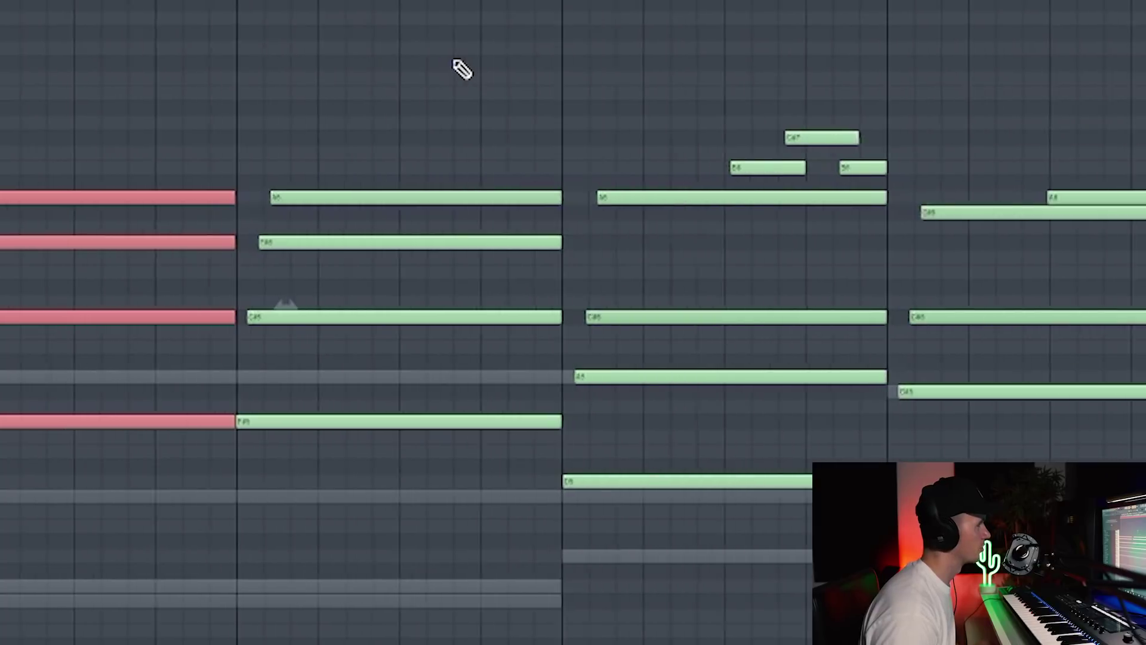
pyautogui.press('space')
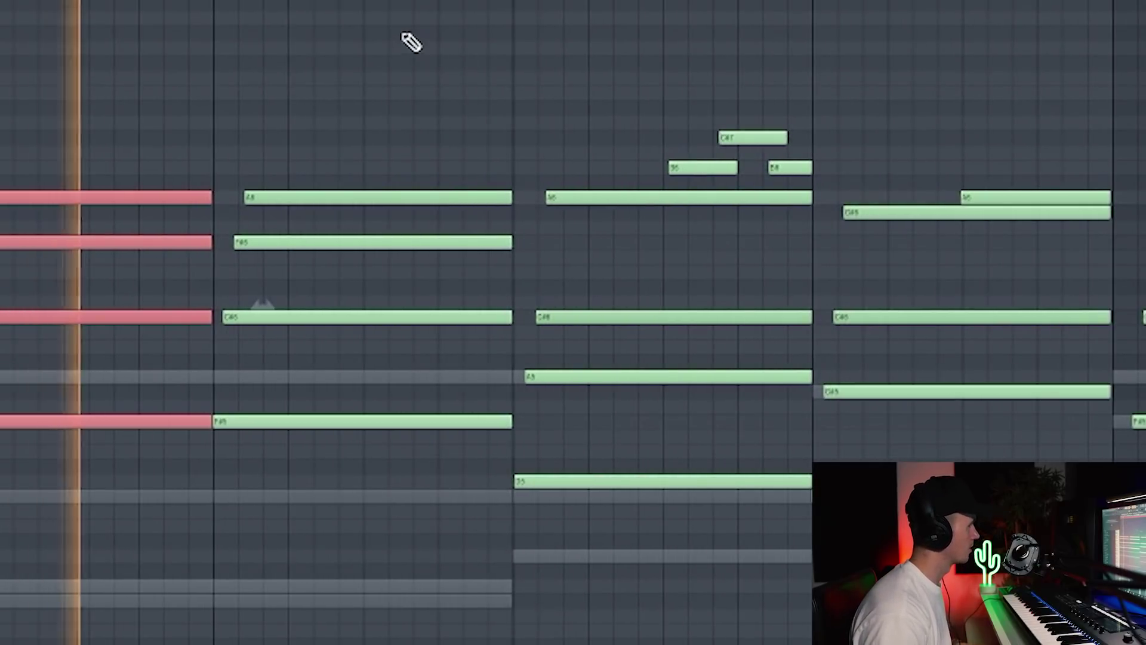
pyautogui.scroll(2, 755, 128)
pyautogui.moveTo(665, 166); pyautogui.dragTo(660, 168)
pyautogui.moveTo(746, 141); pyautogui.dragTo(745, 142)
pyautogui.press('space')
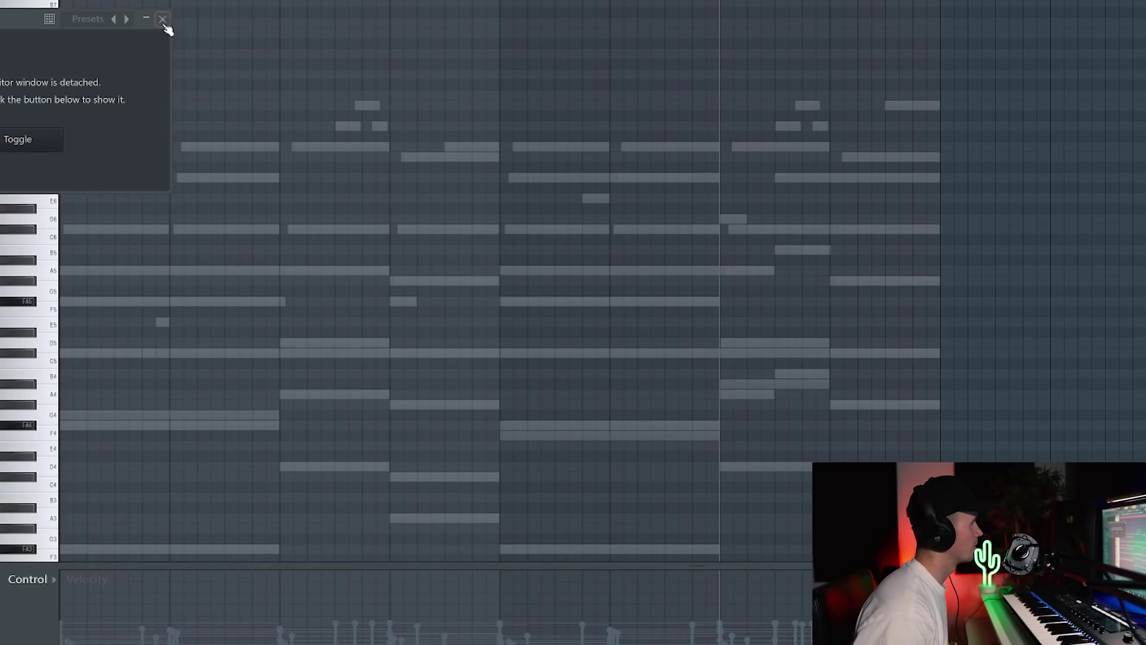
# Write a bass line of long F#3, D3 and C#3 notes across the eight bars and double it an octave lower
pyautogui.click(162, 18)
pyautogui.scroll(-6, 553, 273)
pyautogui.click(22, 365)
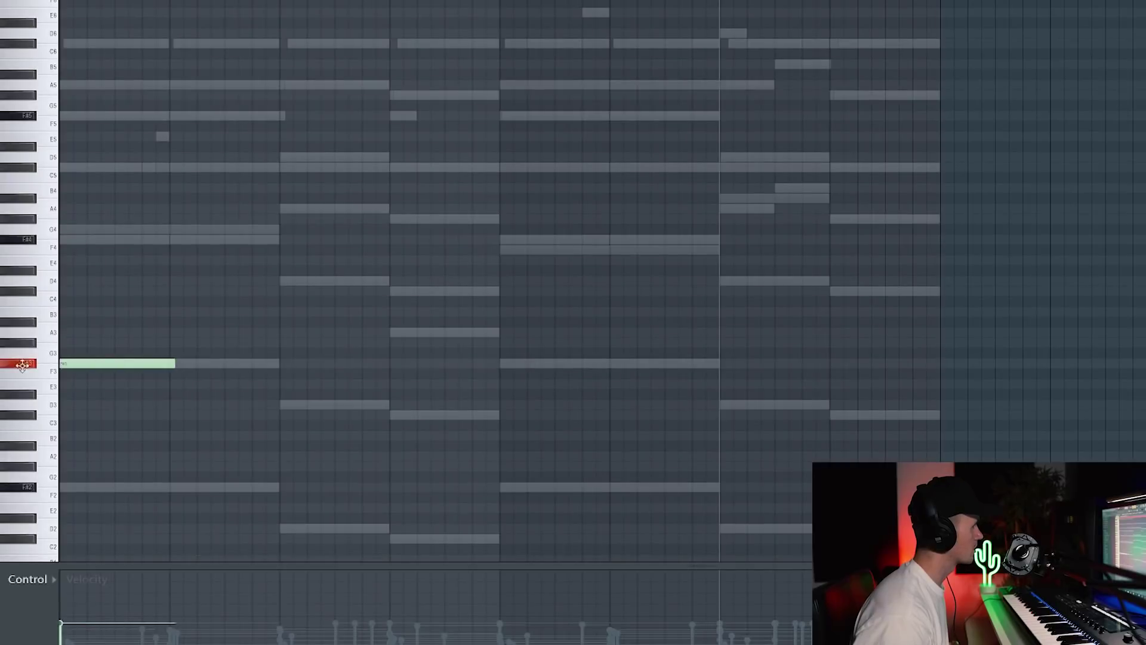
pyautogui.press('space')
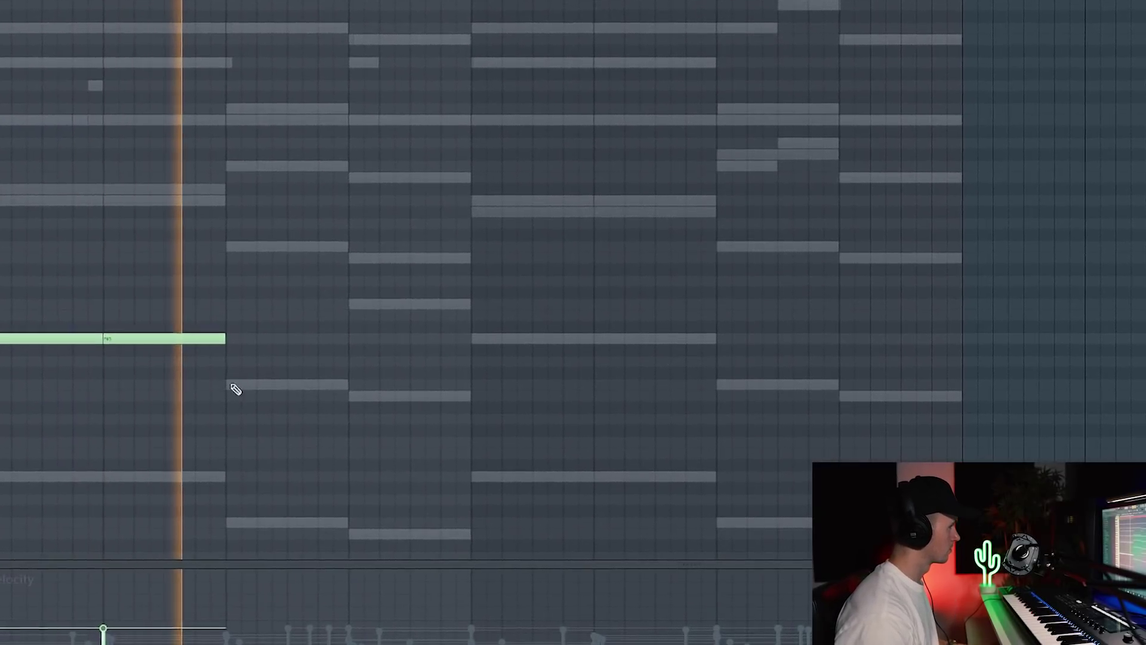
pyautogui.click(343, 391)
pyautogui.click(461, 330)
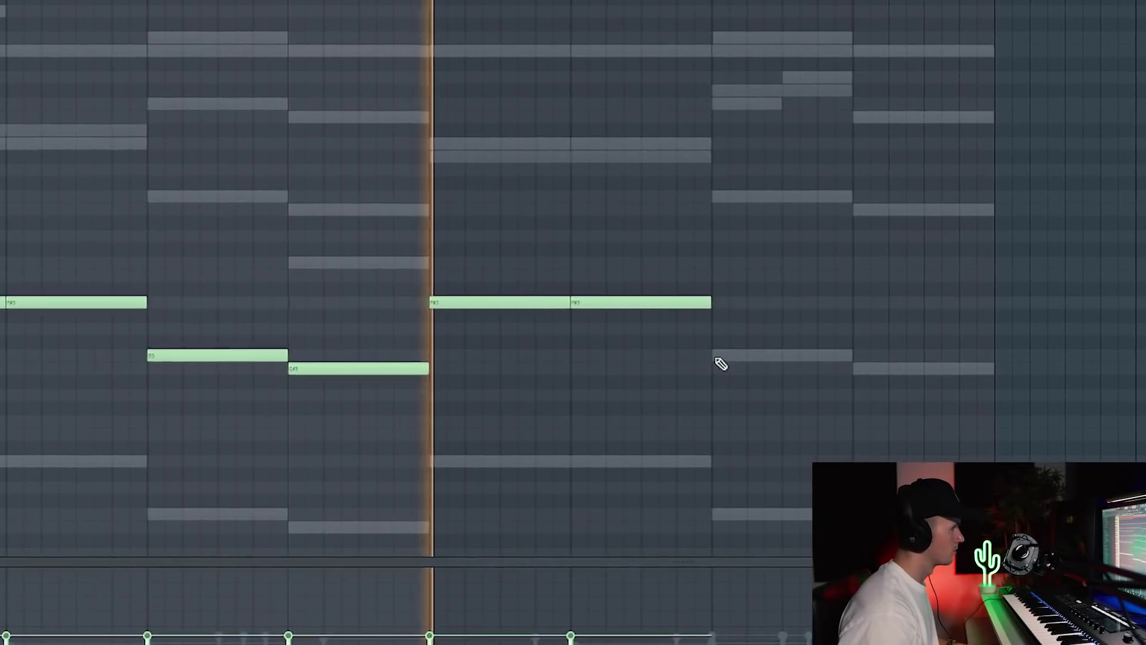
pyautogui.click(721, 359)
pyautogui.click(855, 371)
pyautogui.hotkey('ctrl', 'a')
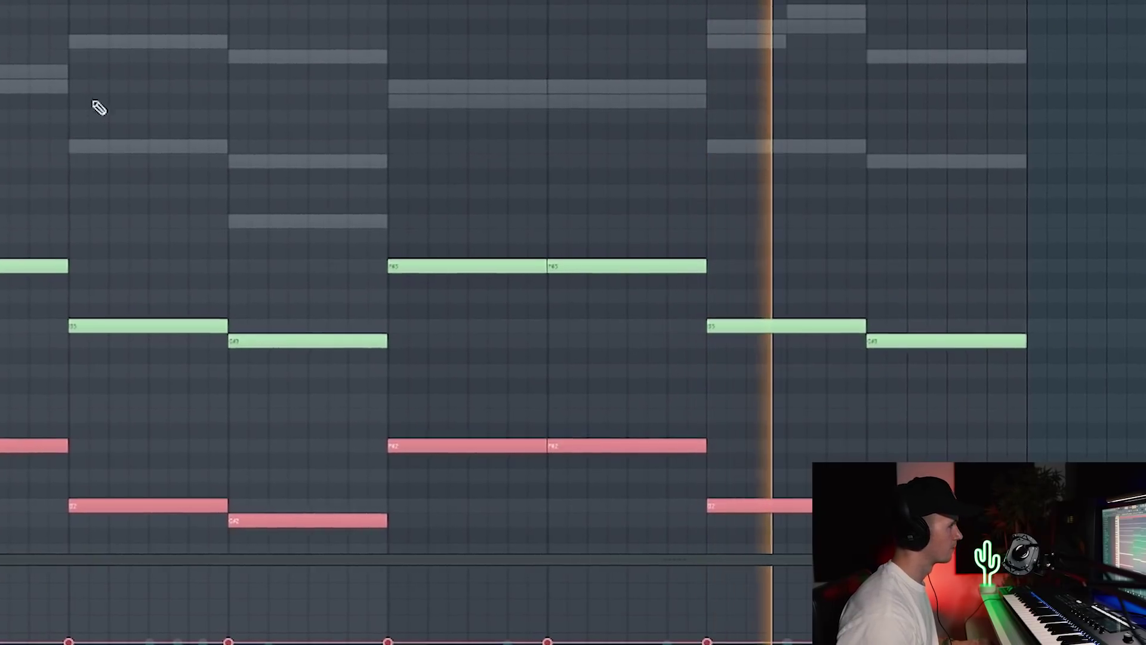
# Add short repeated notes on the low C# in the second half of the last bar and ramp their velocities upward
pyautogui.scroll(-3, 245, 83)
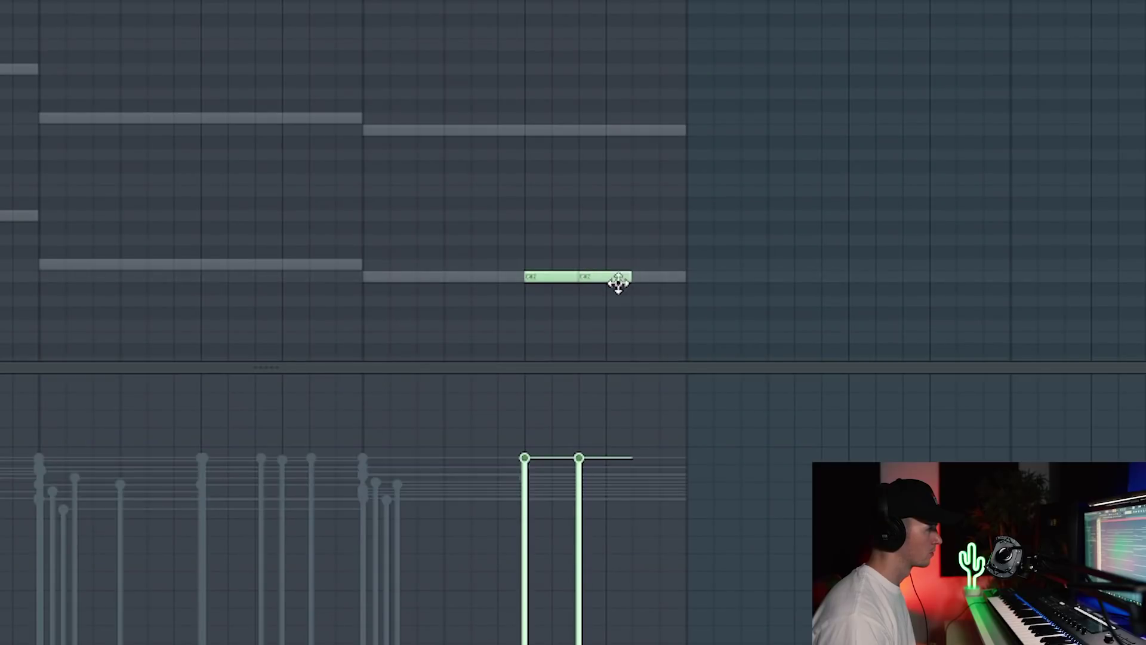
pyautogui.moveTo(527, 621); pyautogui.dragTo(691, 410)
pyautogui.press('space')
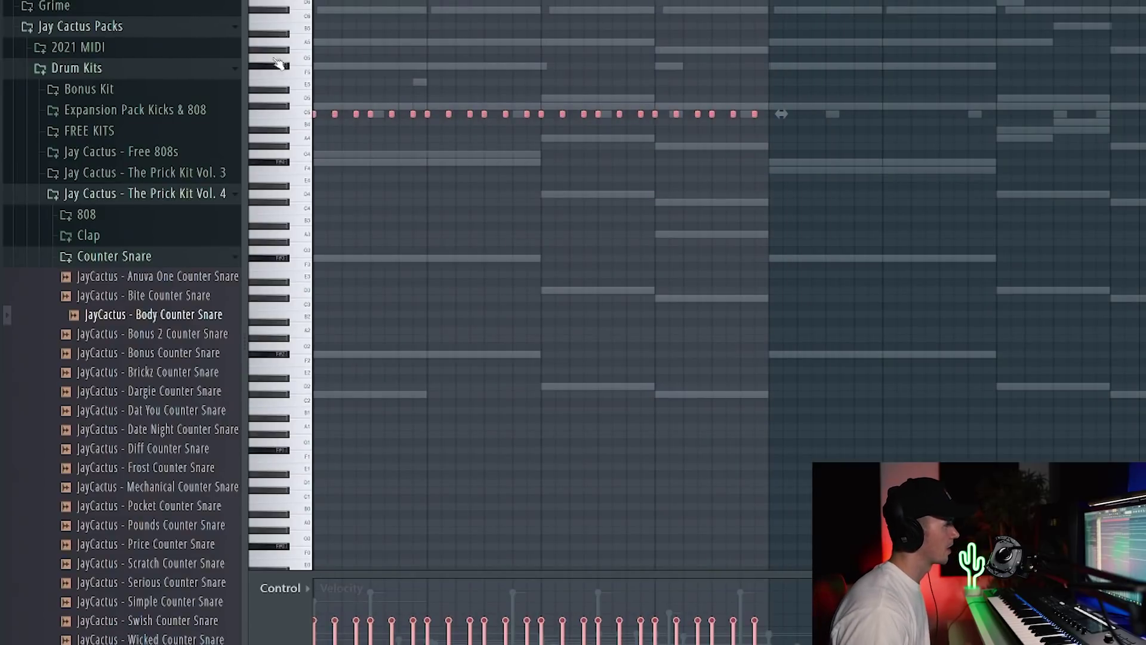
# Vary the counter snare pattern by removing hits in the second half of bars 1 and 3 and adding quick hits near those bar ends
pyautogui.scroll(3, 419, 117)
pyautogui.rightClick(419, 116)
pyautogui.rightClick(459, 114)
pyautogui.rightClick(499, 114)
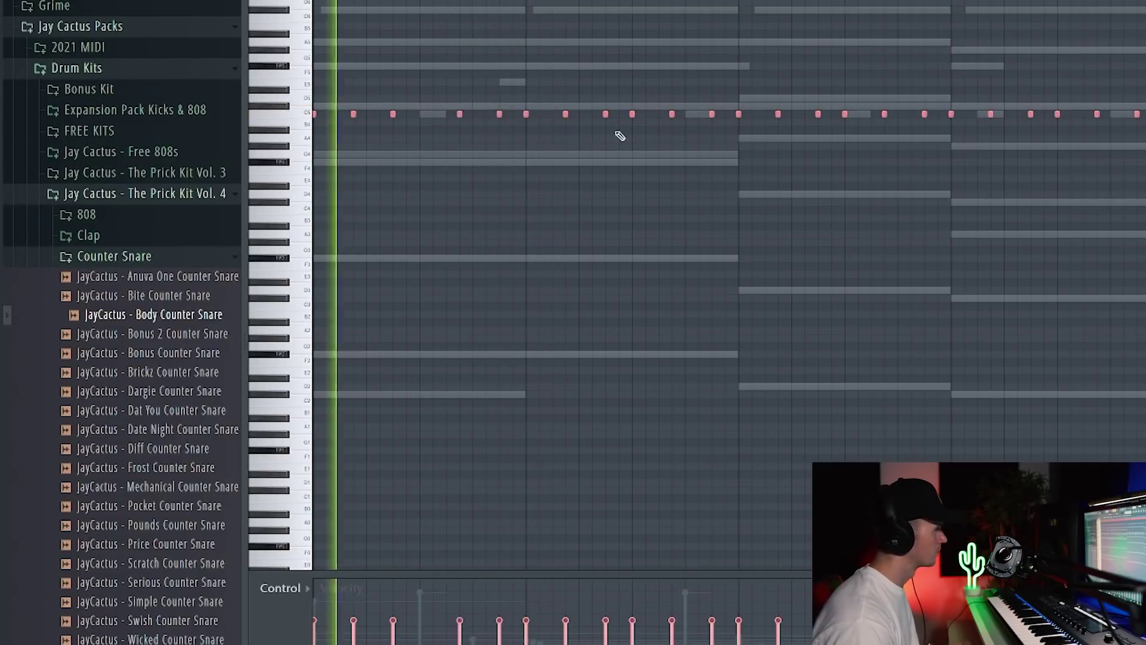
pyautogui.rightClick(459, 114)
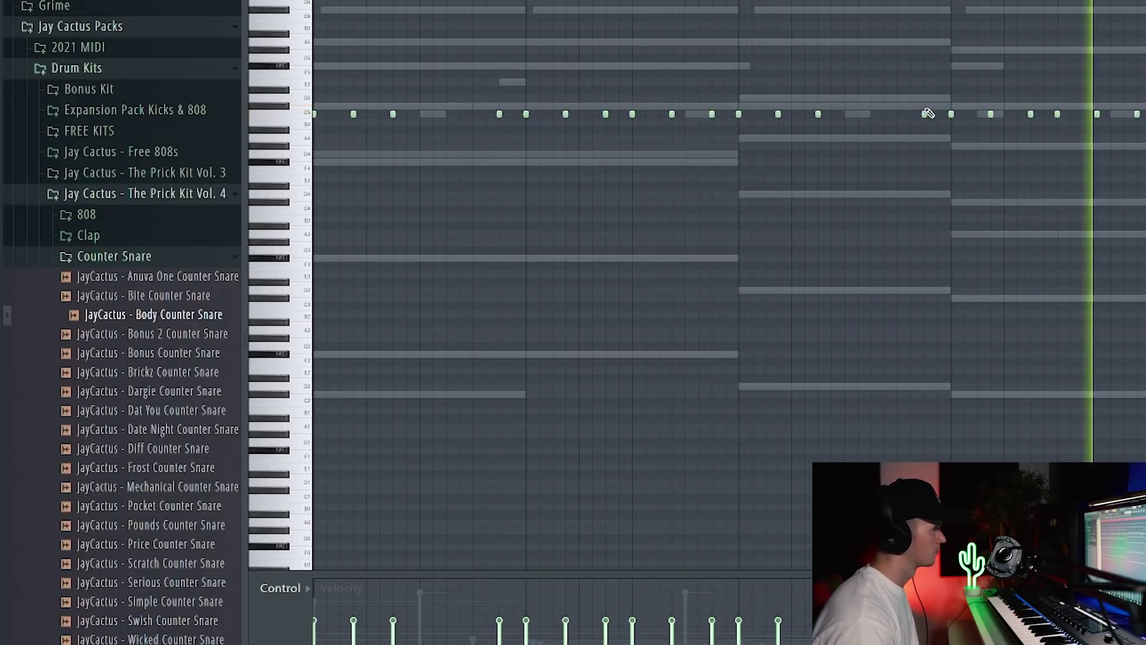
pyautogui.scroll(-2, 903, 168)
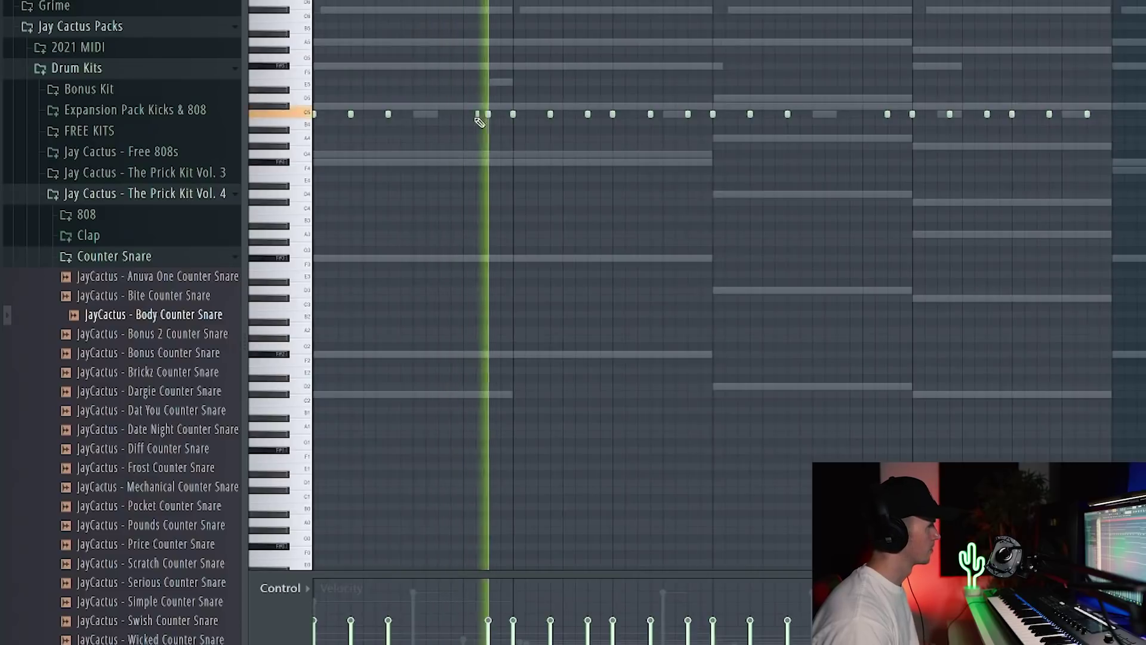
pyautogui.scroll(2, 801, 154)
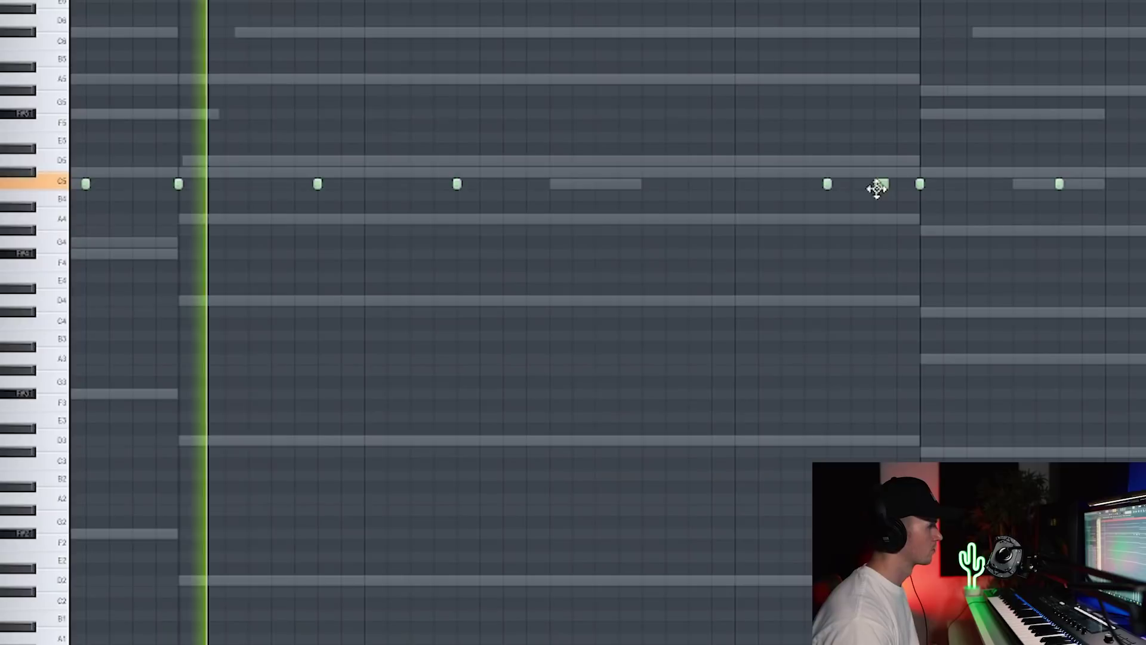
pyautogui.scroll(-1, 907, 245)
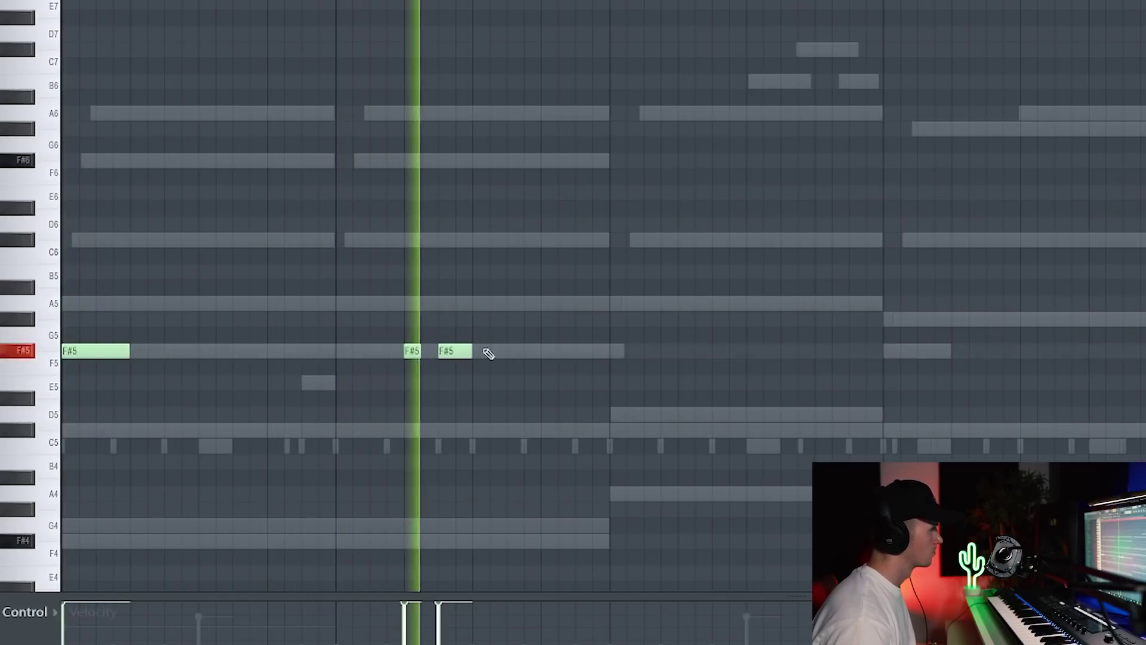
# Fill bar 2 of the 808 line with F#5 notes, adding a short D6 slide note and a D5 note at bar 3
pyautogui.moveTo(470, 351); pyautogui.dragTo(550, 358)
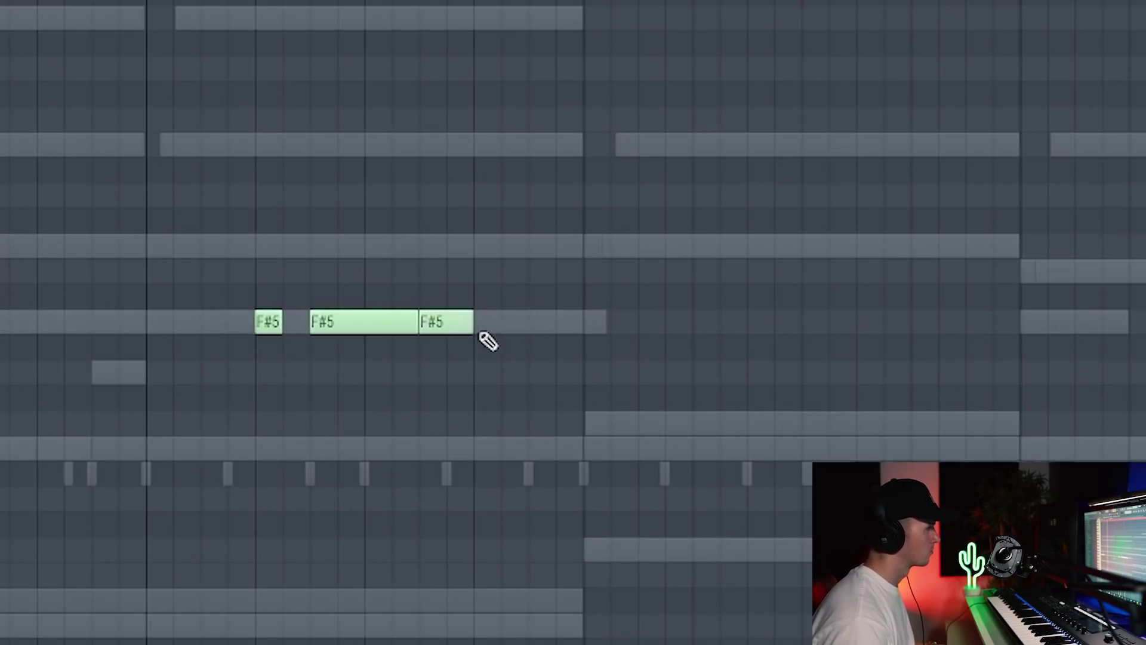
pyautogui.click(486, 326)
pyautogui.click(544, 323)
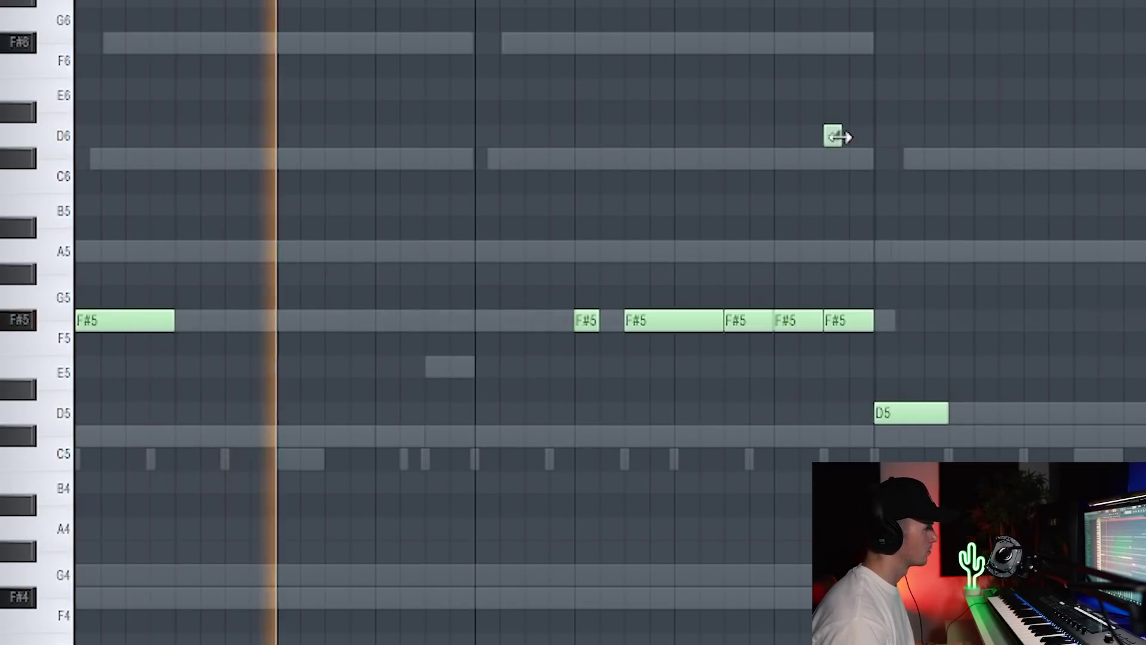
pyautogui.scroll(2, 847, 145)
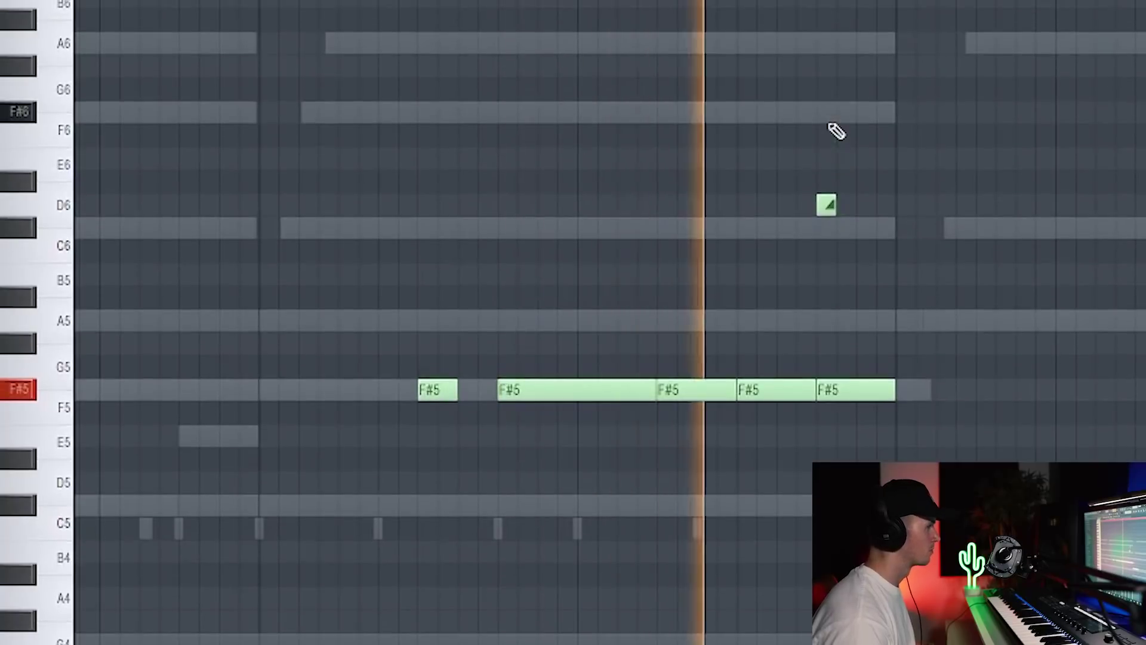
# Continue the 808 line through bars 3 and 4 with D7, C#8 and repeated C#7 notes, ending on G#7 and A7
pyautogui.scroll(-2, 774, 307)
pyautogui.scroll(-2, 542, 200)
pyautogui.scroll(-2, 478, 199)
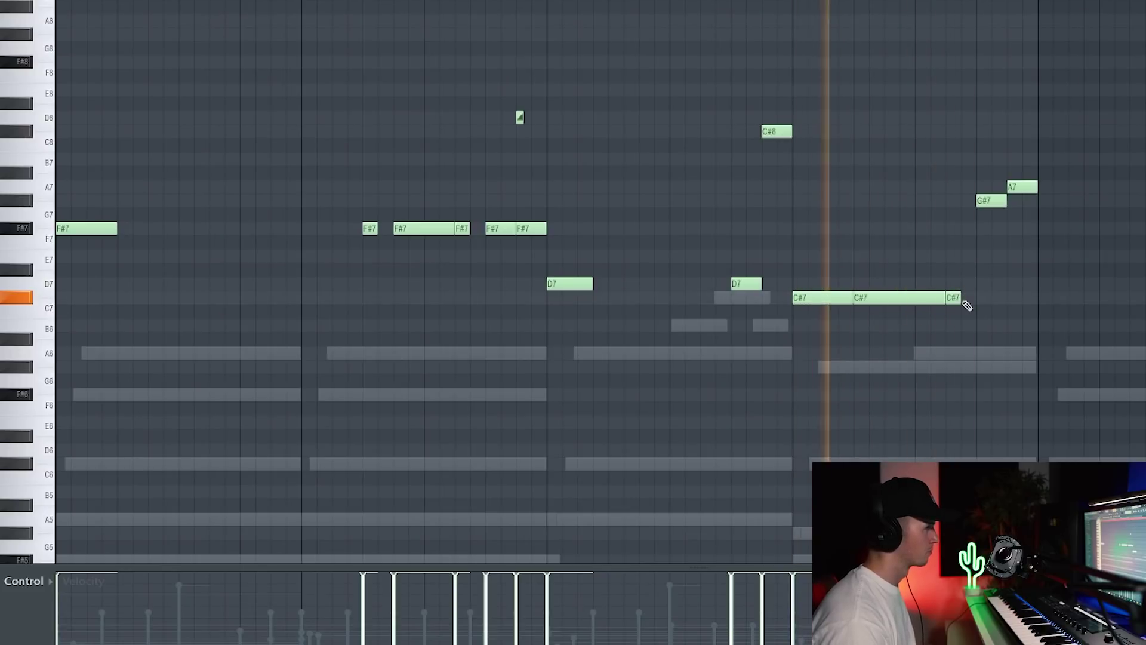
pyautogui.press('space')
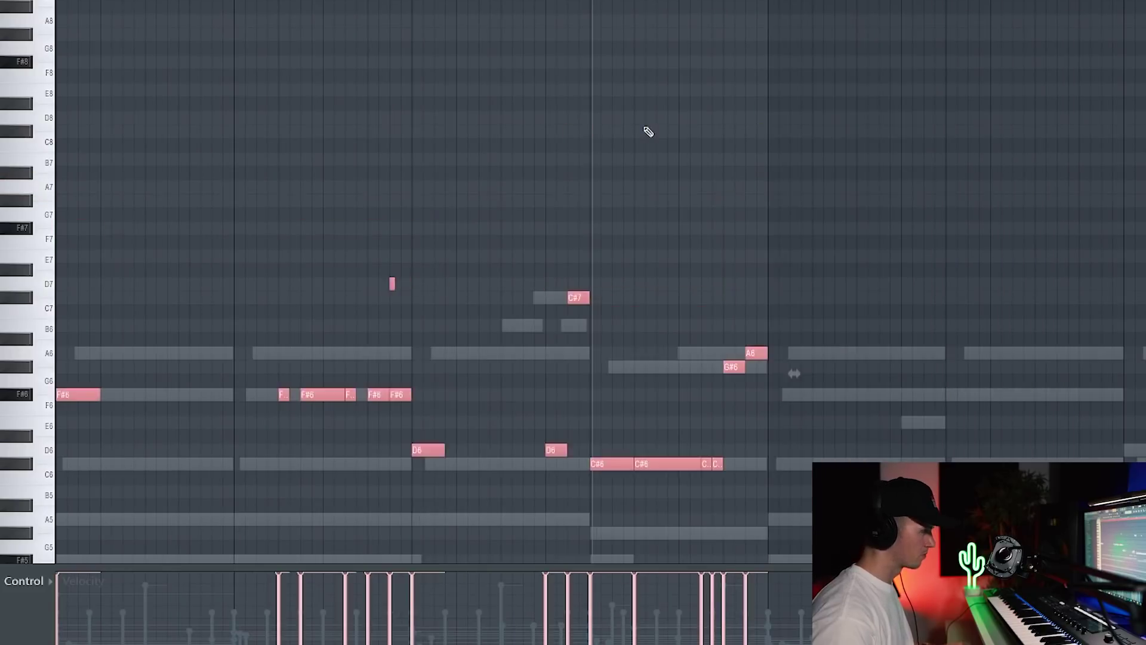
# Transpose the whole 808 line down to start on F#5 and duplicate the four-bar phrase into bars 5 to 8
pyautogui.hotkey('ctrl', 'Down')
pyautogui.press('space')
pyautogui.scroll(-5, 473, 149)
pyautogui.hotkey('ctrl', 'd')
pyautogui.hotkey('ctrl', 'a')
pyautogui.scroll(-2, 747, 111)
pyautogui.hotkey('ctrl', 'b')
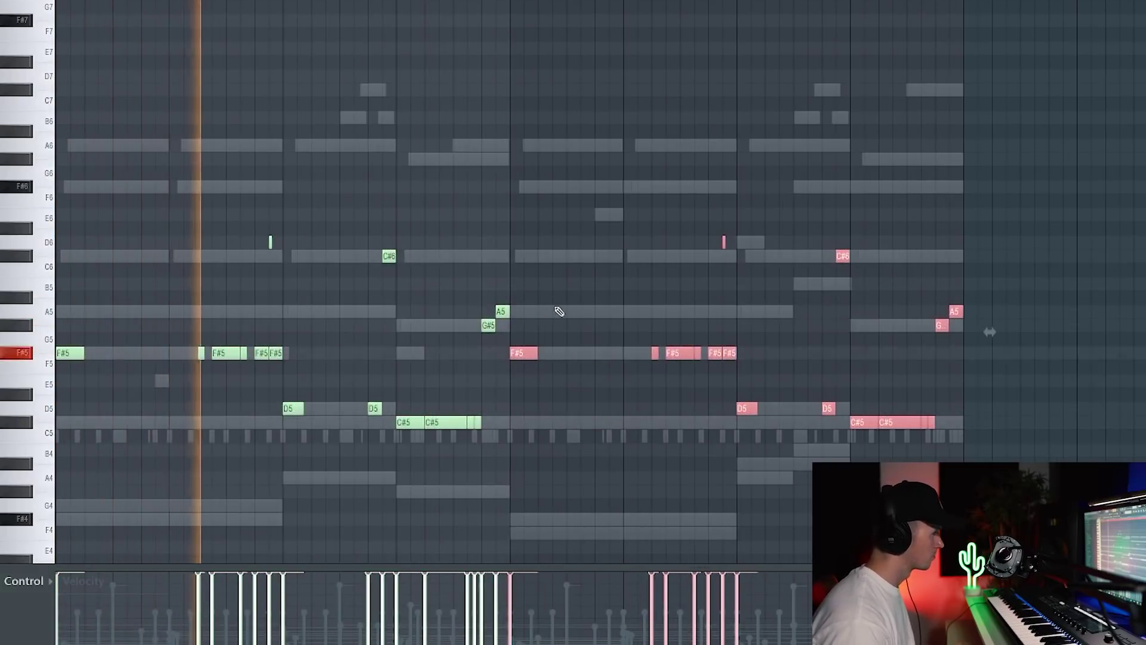
# Vary the repeated 808 phrase with a longer F#5 in bar 5, a longer D5 in bar 7, and C#5 notes with two high slides ending bar 8
pyautogui.hotkey('ctrl', 'd')
pyautogui.moveTo(537, 353); pyautogui.dragTo(566, 364)
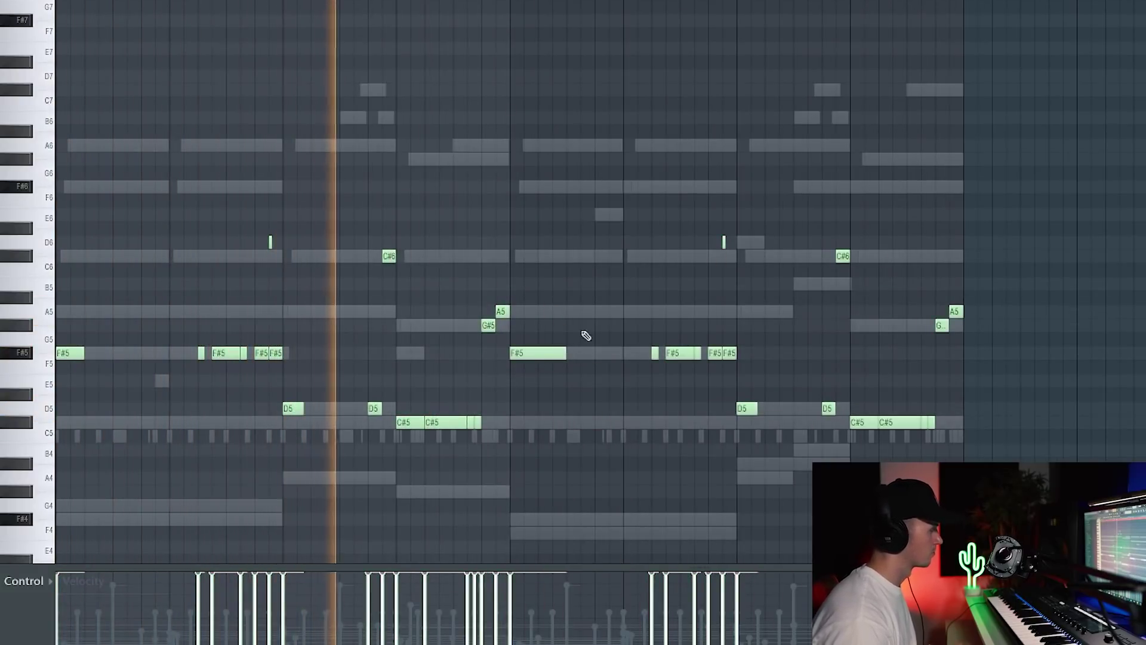
pyautogui.scroll(4, 591, 257)
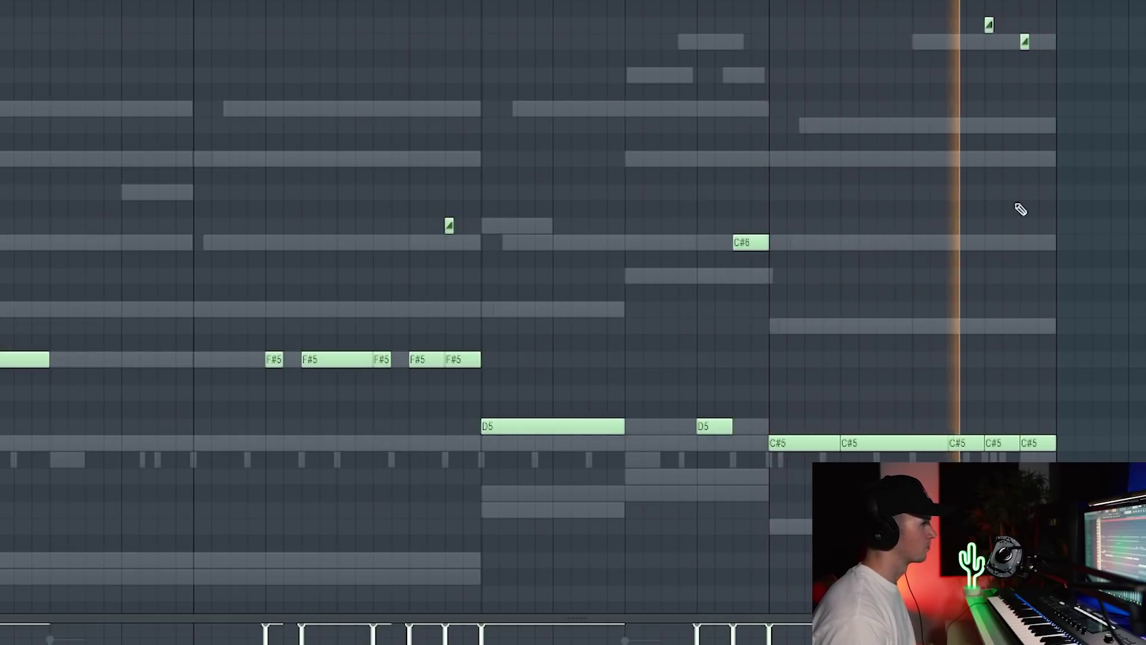
pyautogui.press('space')
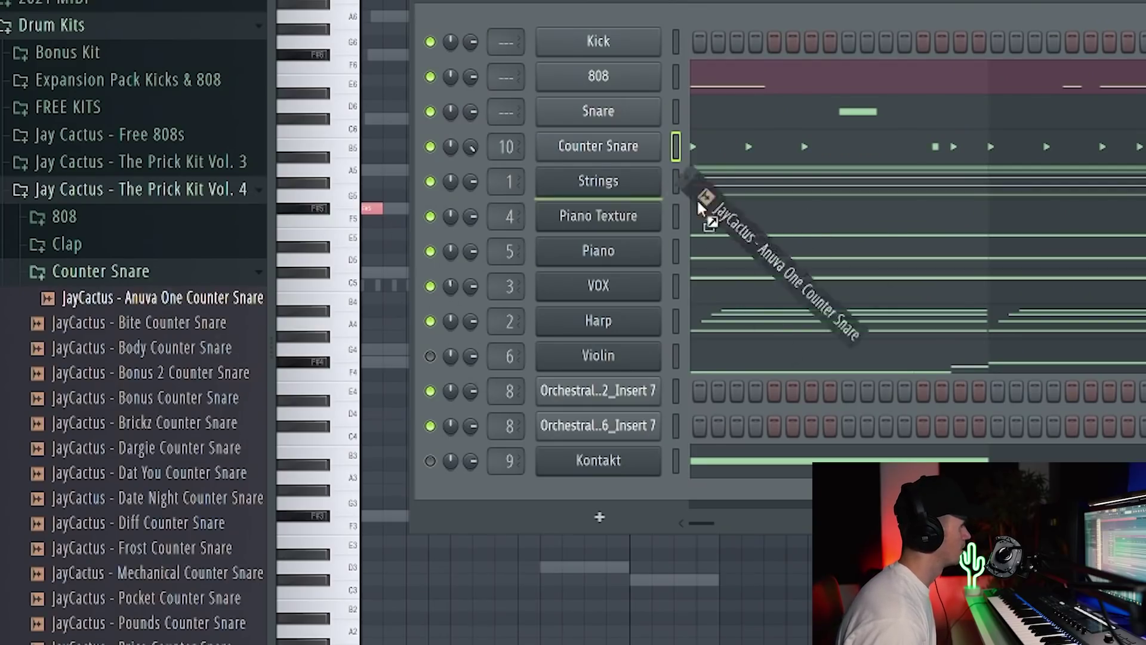
# Try the JayCactus Anuva One sample on the Counter Snare channel, load Body Counter Snare and view its sampler settings
pyautogui.moveTo(720, 206); pyautogui.dragTo(647, 148)
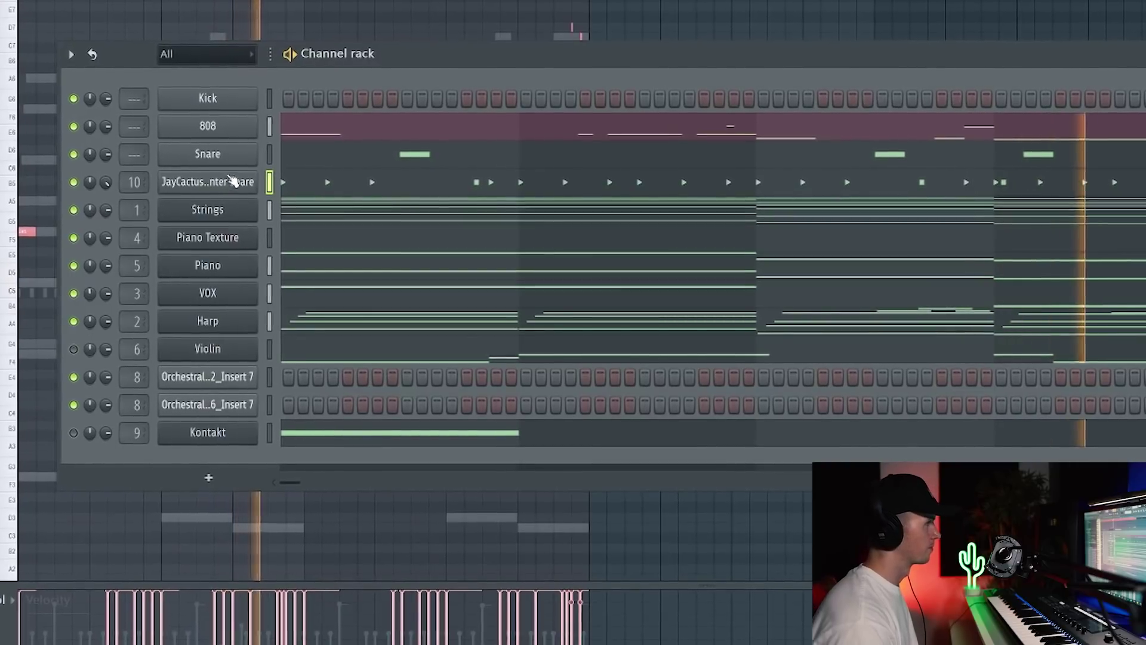
pyautogui.click(232, 181)
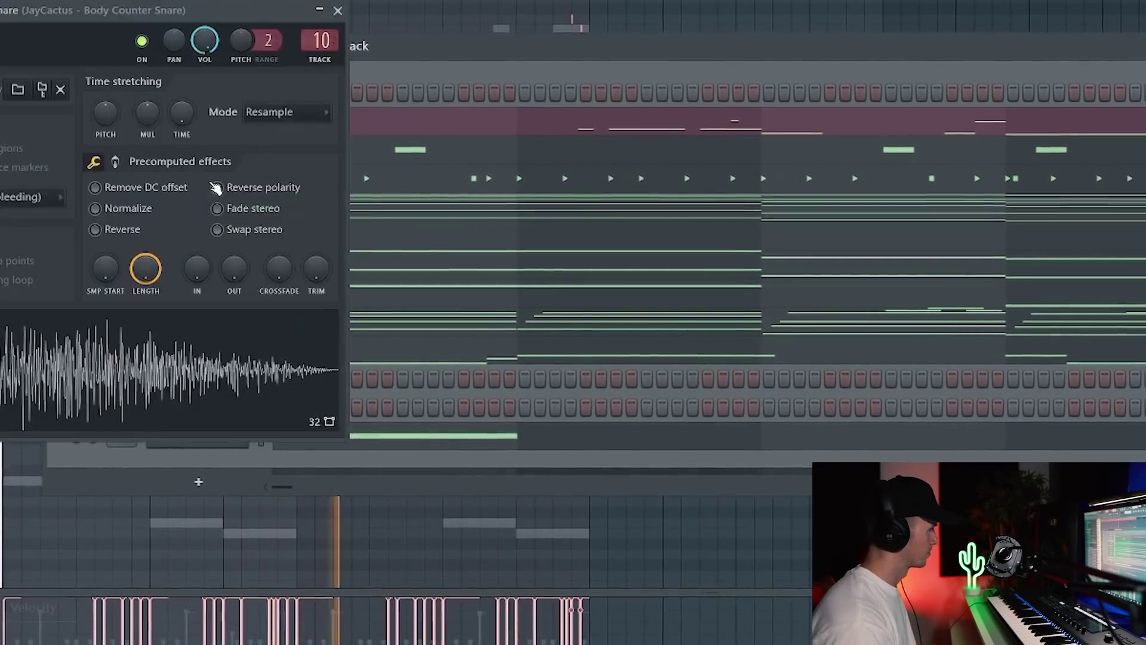
pyautogui.press('F6')
pyautogui.click(333, 4)
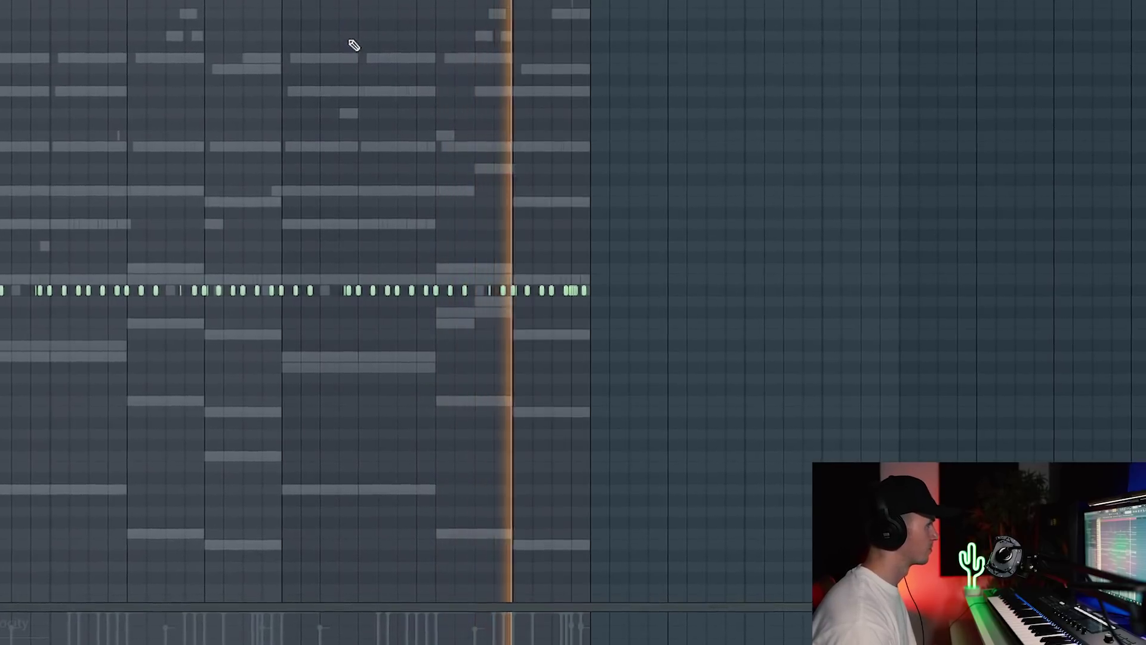
# Program the kick pattern, adding an extra hit in the second half of bar 8 with softer, rising velocities
pyautogui.press('F6')
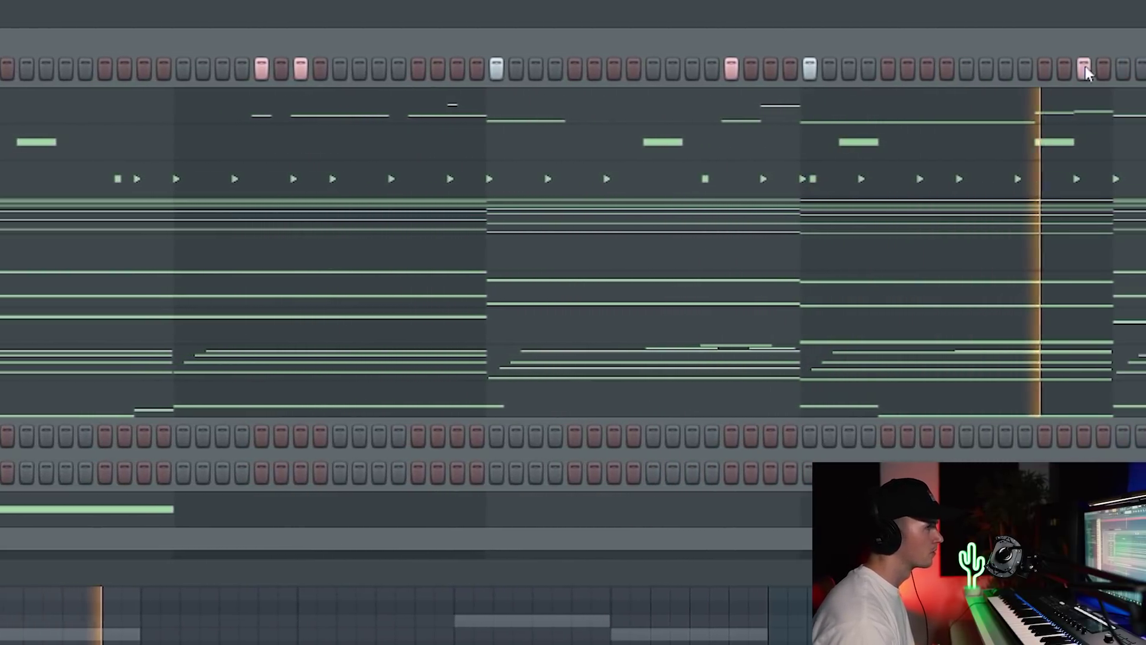
pyautogui.press('F6')
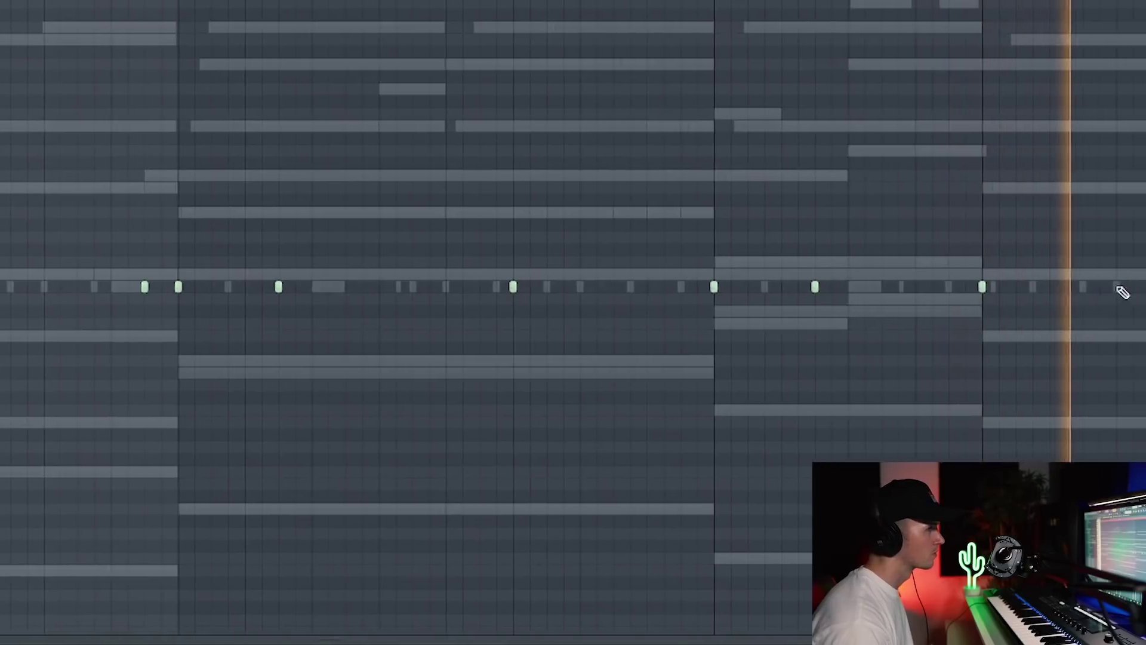
pyautogui.scroll(2, 797, 137)
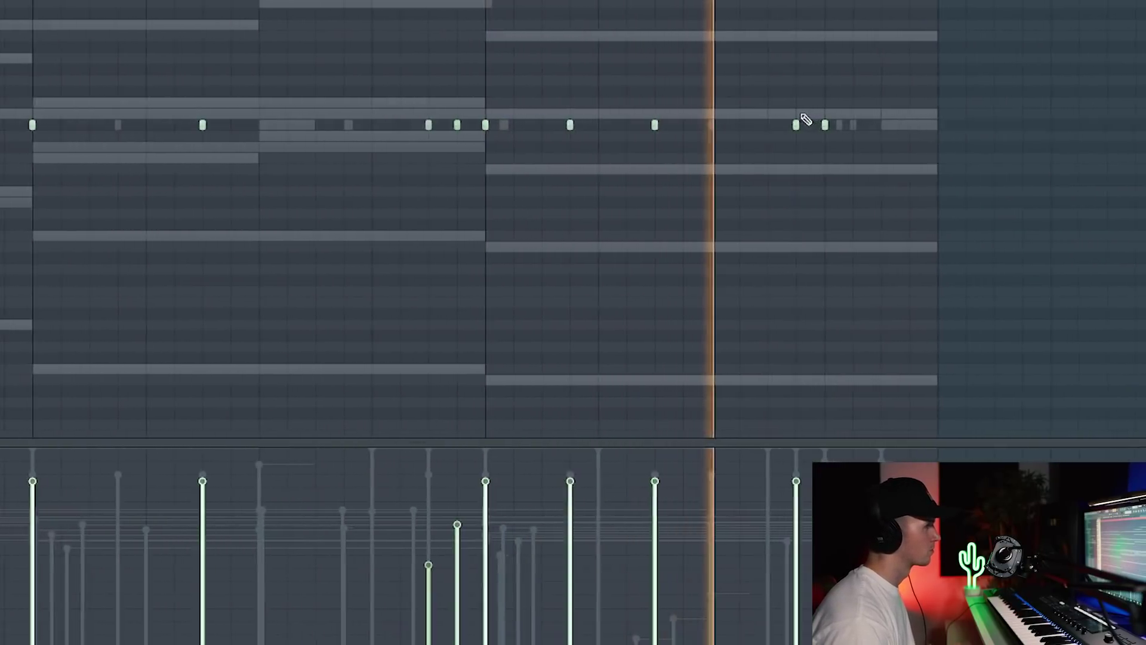
pyautogui.click(769, 125)
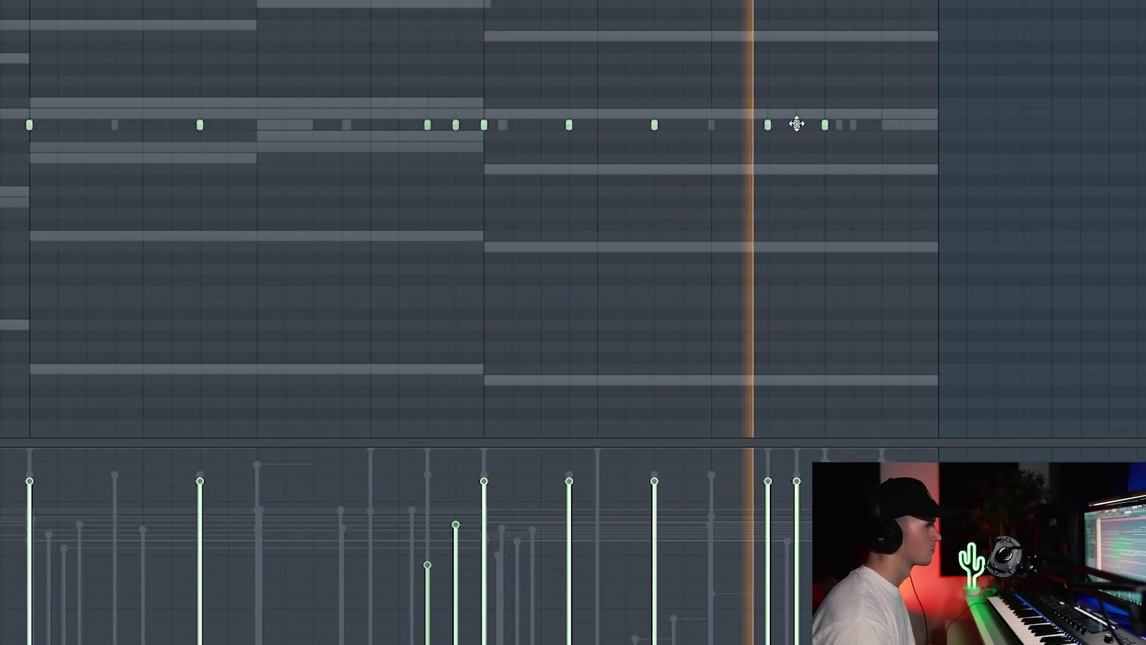
pyautogui.moveTo(765, 591); pyautogui.dragTo(799, 531)
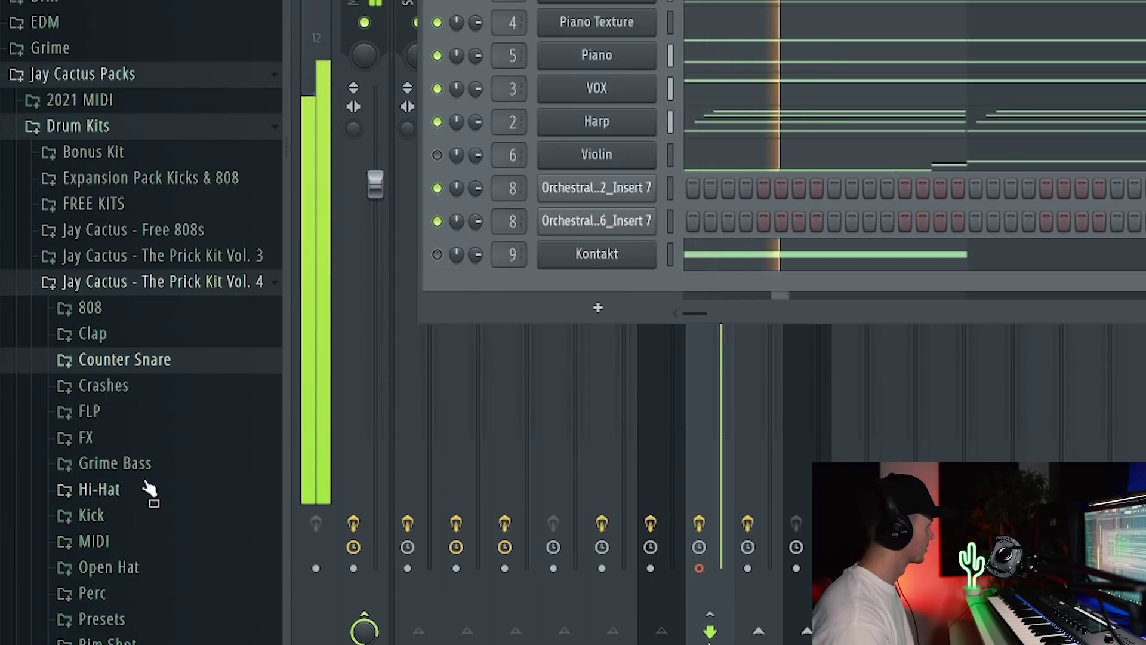
# Add the JayCactus Shake Delay Hi-Hat as a channel and program a run of hits late in bar 1 with fading velocities
pyautogui.click(142, 496)
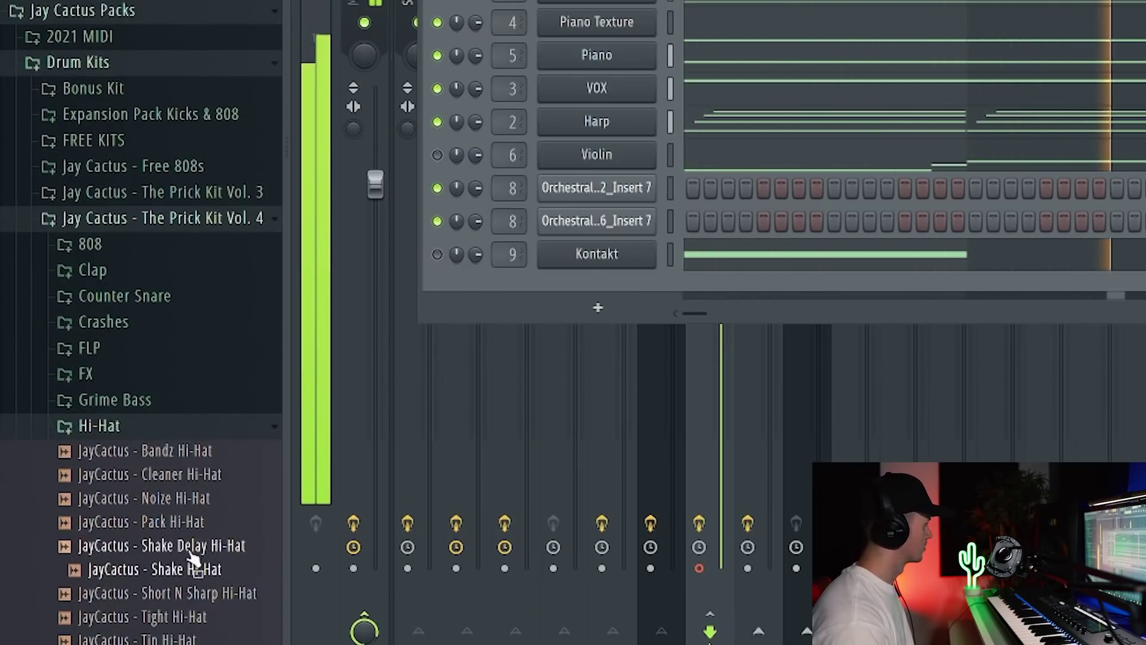
pyautogui.scroll(-3, 188, 552)
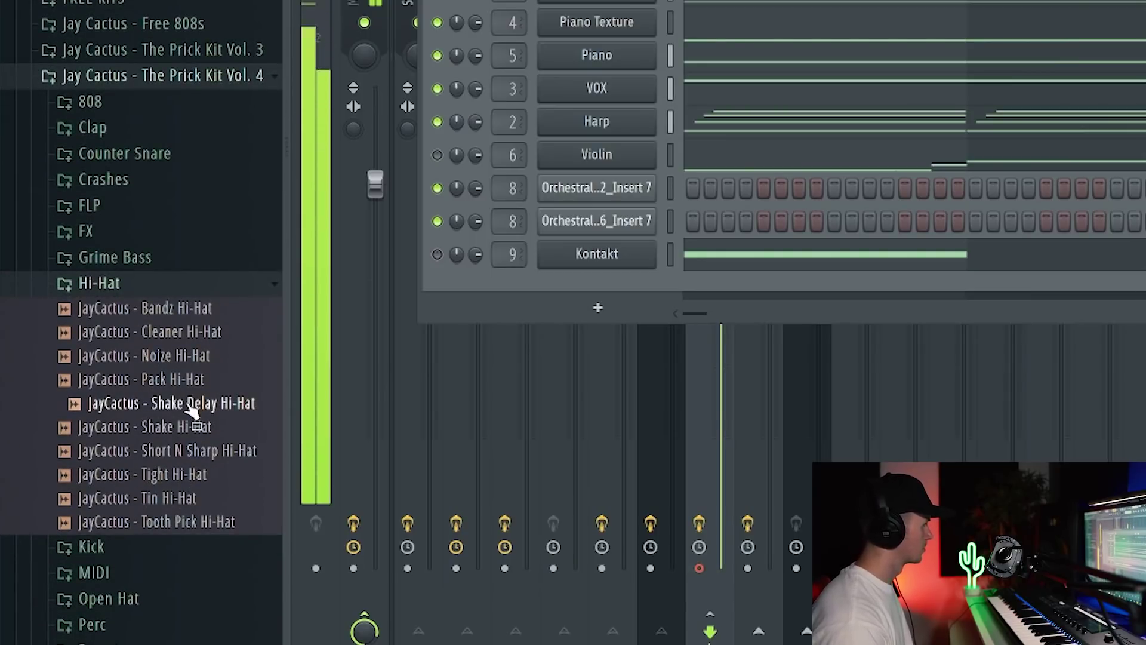
pyautogui.moveTo(191, 410); pyautogui.dragTo(561, 0)
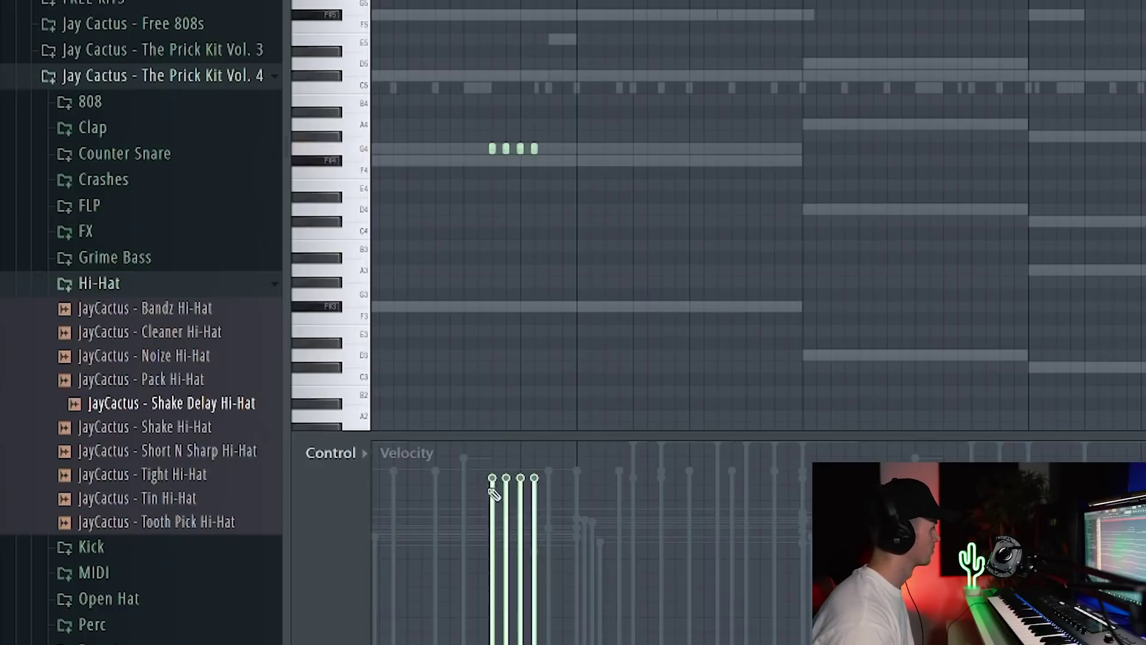
pyautogui.moveTo(493, 493)
pyautogui.mouseDown()
pyautogui.moveTo(529, 513)
pyautogui.moveTo(568, 619)
pyautogui.mouseUp()
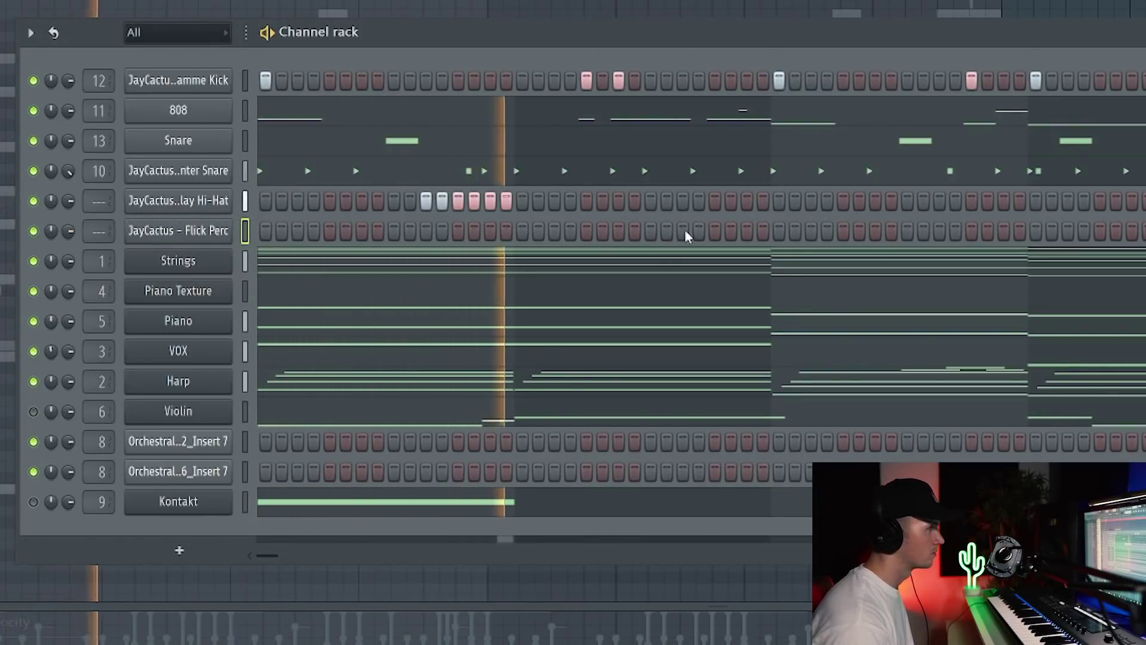
# Add a single hit in bar 3 of the Flick Perc channel and load JayCactus Shlap Perc as a new channel below it
pyautogui.click(845, 232)
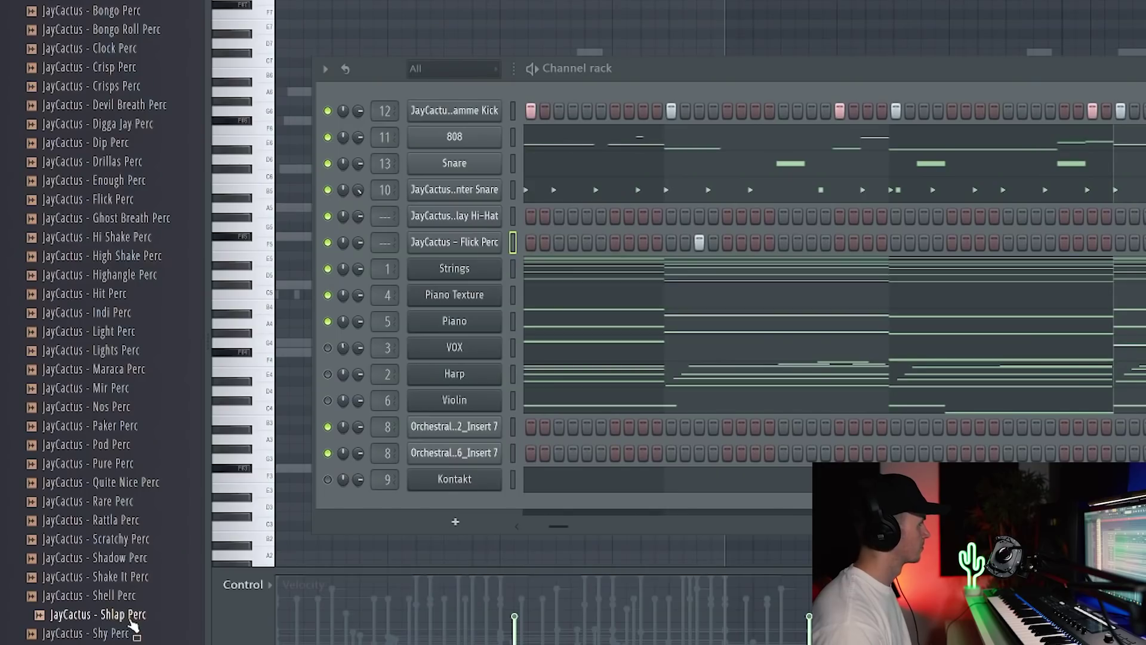
pyautogui.moveTo(493, 267); pyautogui.dragTo(491, 263)
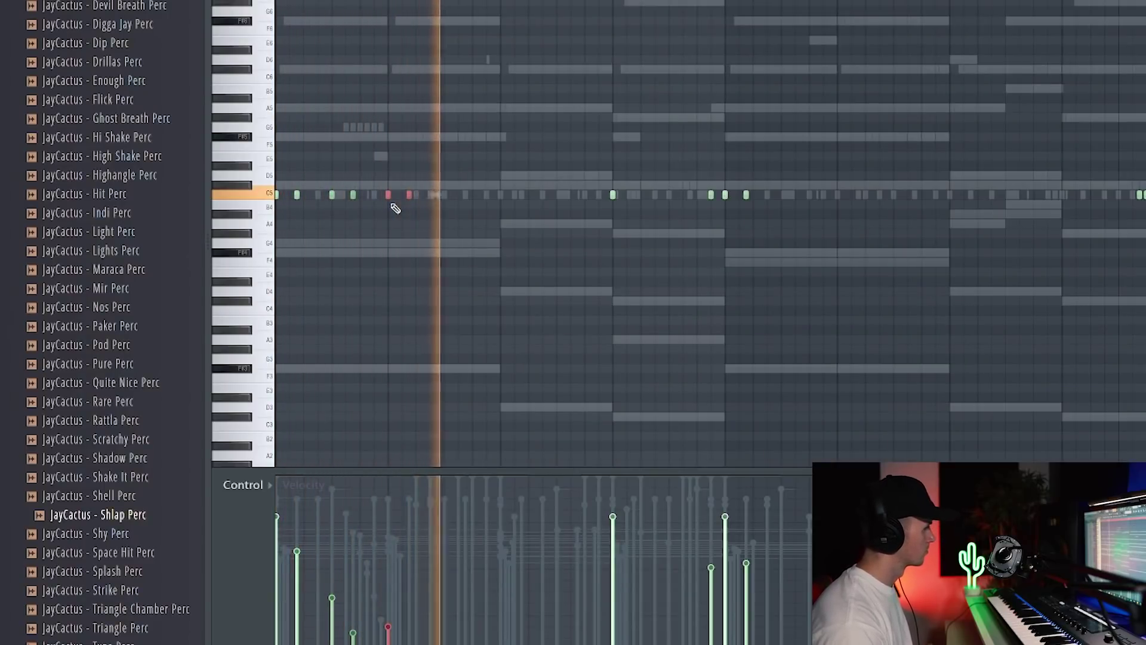
# Shape the repeated Shlap Perc hits across bars 1 and 2 with gradually fading velocities
pyautogui.keyDown('ctrl'); pyautogui.click(470, 335); pyautogui.keyUp('ctrl')
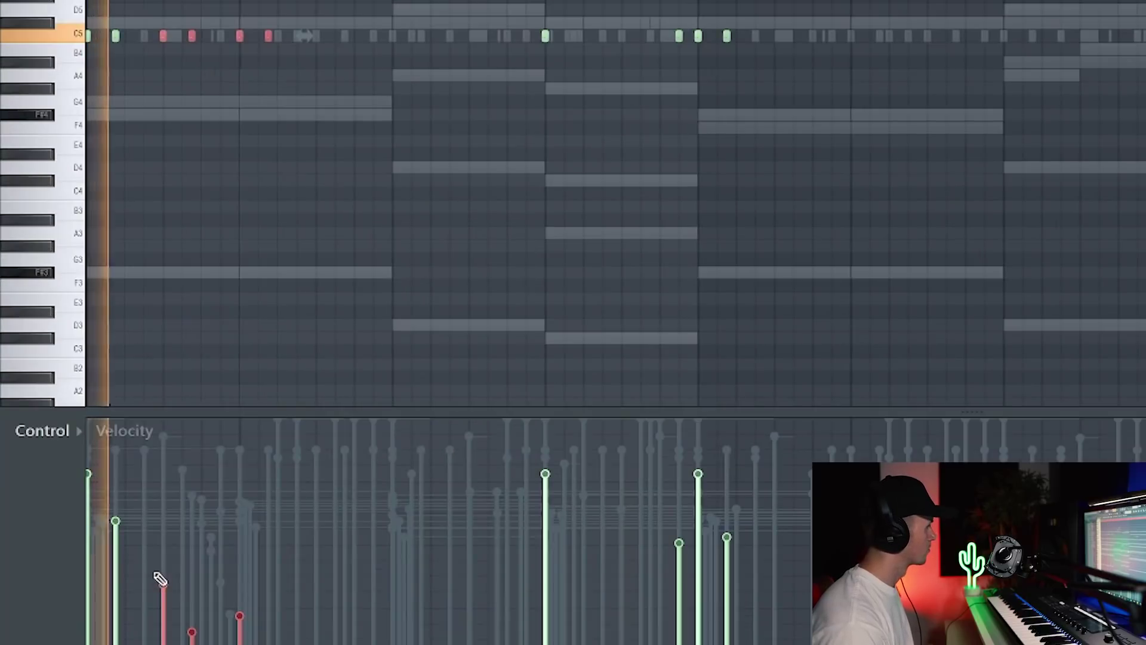
pyautogui.moveTo(329, 592); pyautogui.dragTo(401, 643)
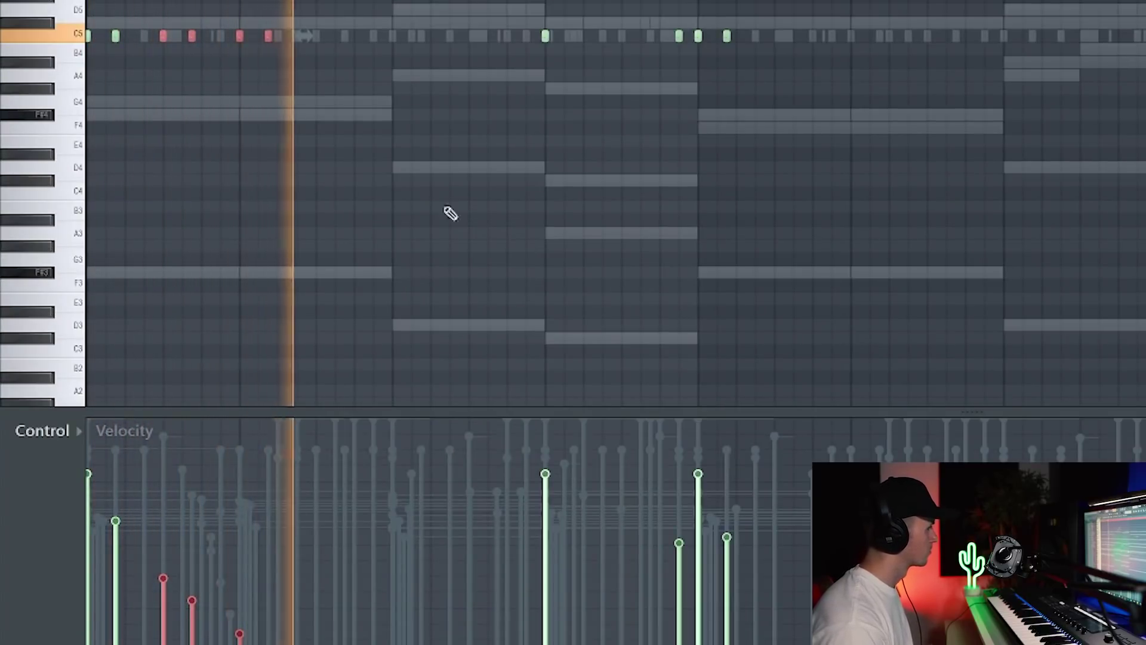
pyautogui.keyDown('ctrl'); pyautogui.click(474, 105); pyautogui.keyUp('ctrl')
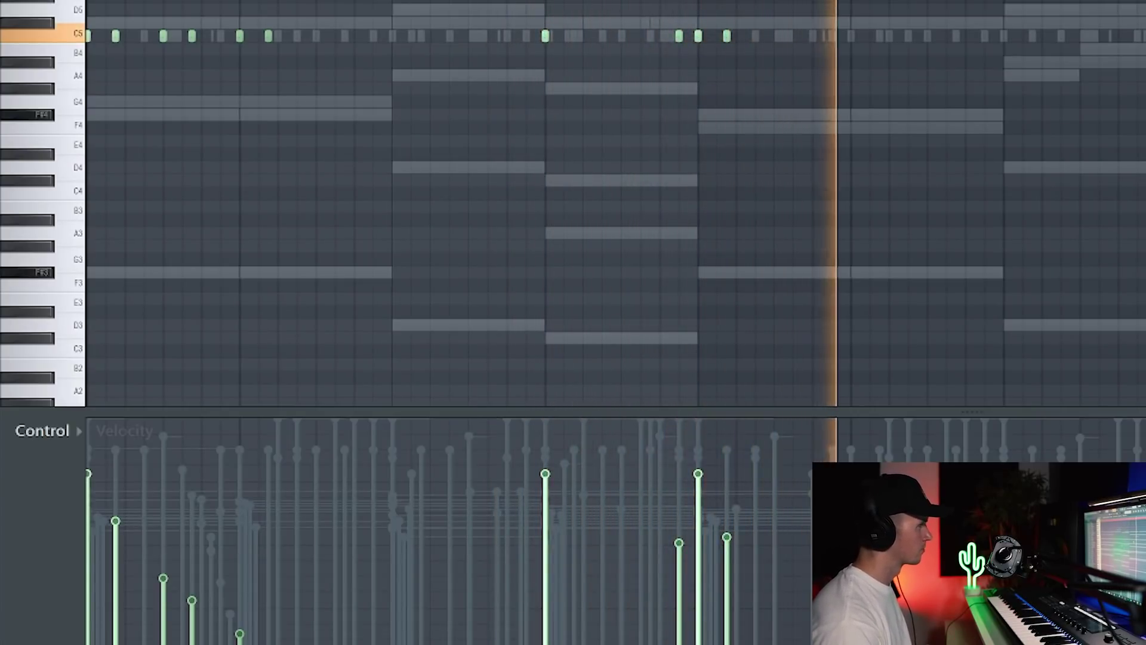
# Load JayCactus Shell Perc as a channel below Shlap Perc, place one hit in bar 3 and play the pattern
pyautogui.press('F6')
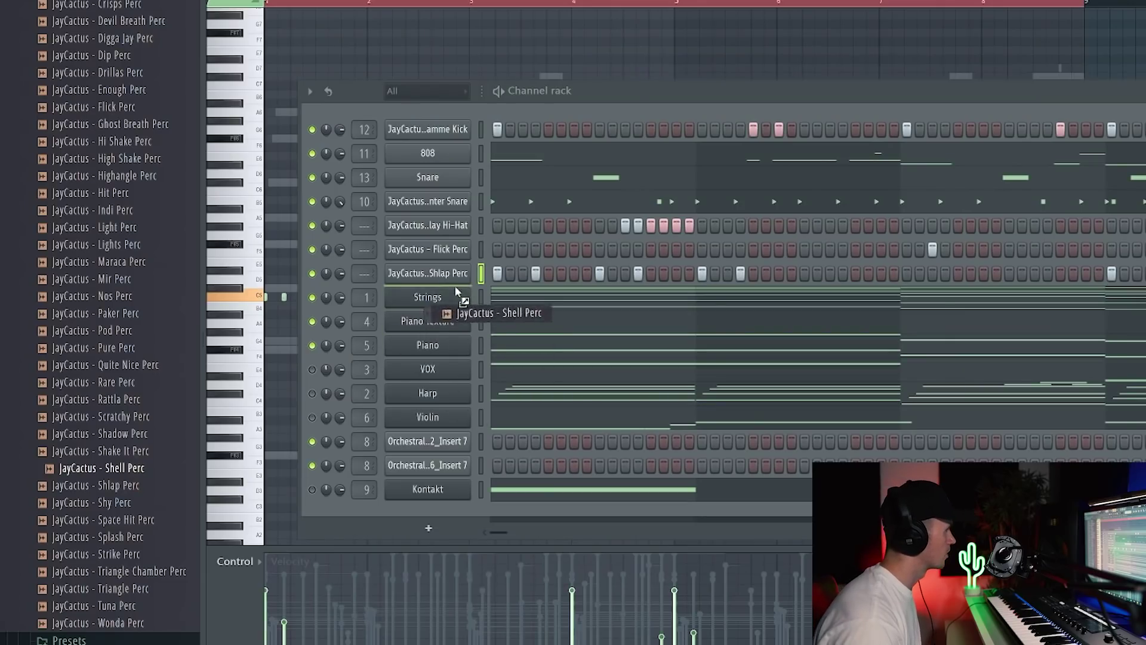
pyautogui.moveTo(455, 289); pyautogui.dragTo(457, 292)
pyautogui.press('space')
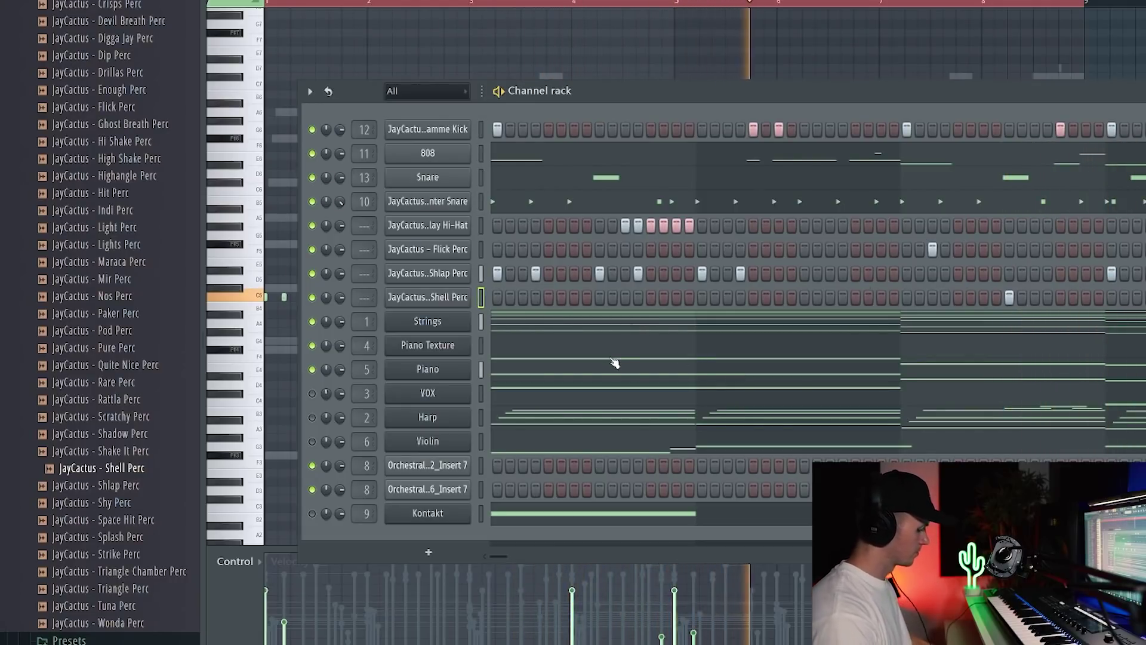
pyautogui.press('F6')
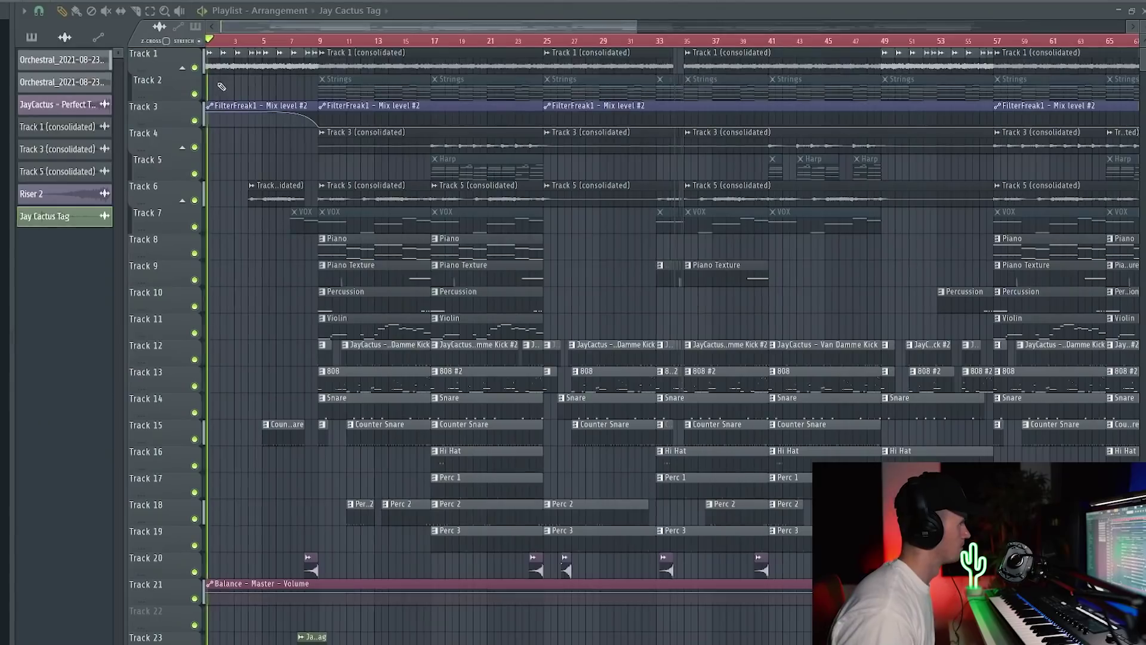
# Play through the finished playlist arrangement and examine how the melody, drum and transition clips enter and drop out across the sections
pyautogui.scroll(3, 221, 86)
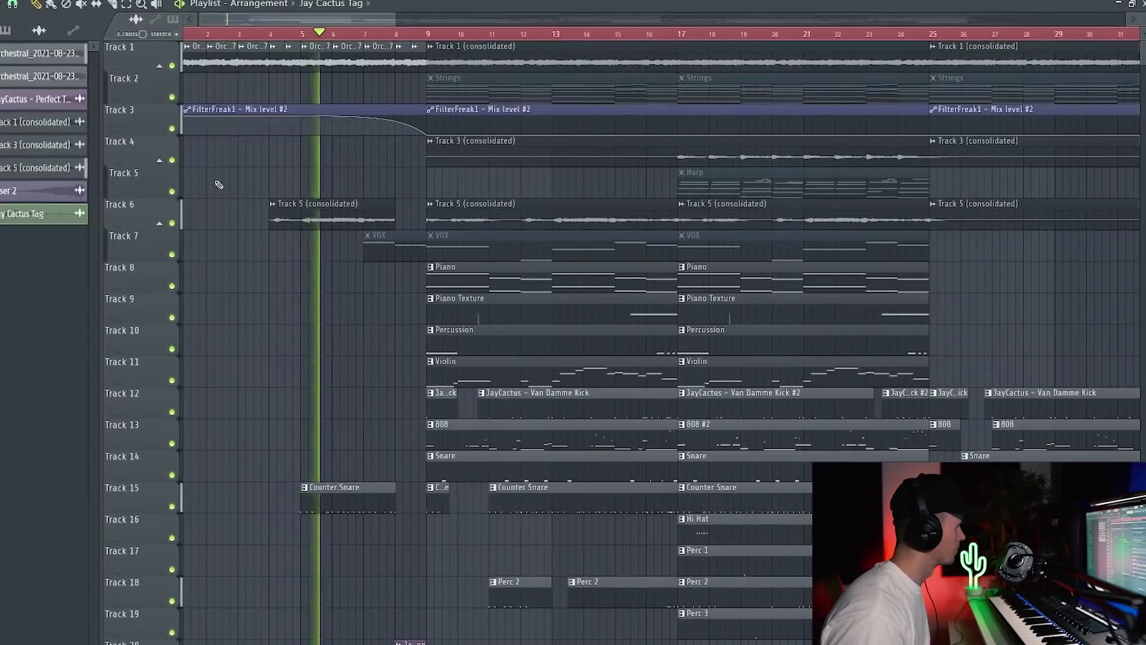
pyautogui.scroll(-1, 219, 182)
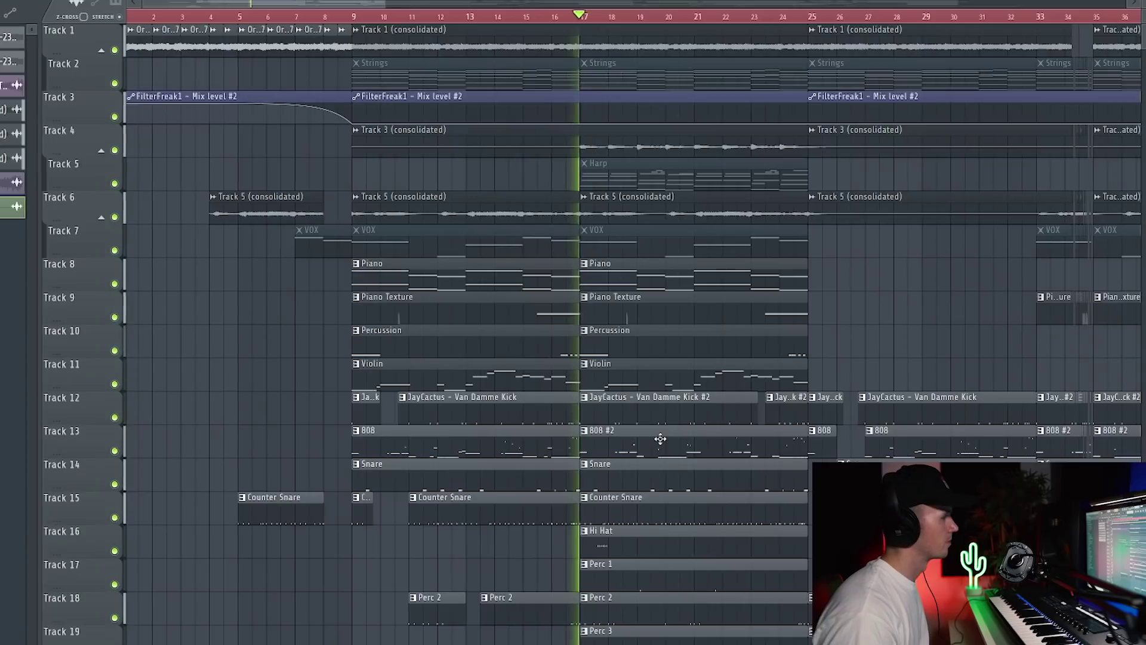
pyautogui.scroll(-3, 217, 308)
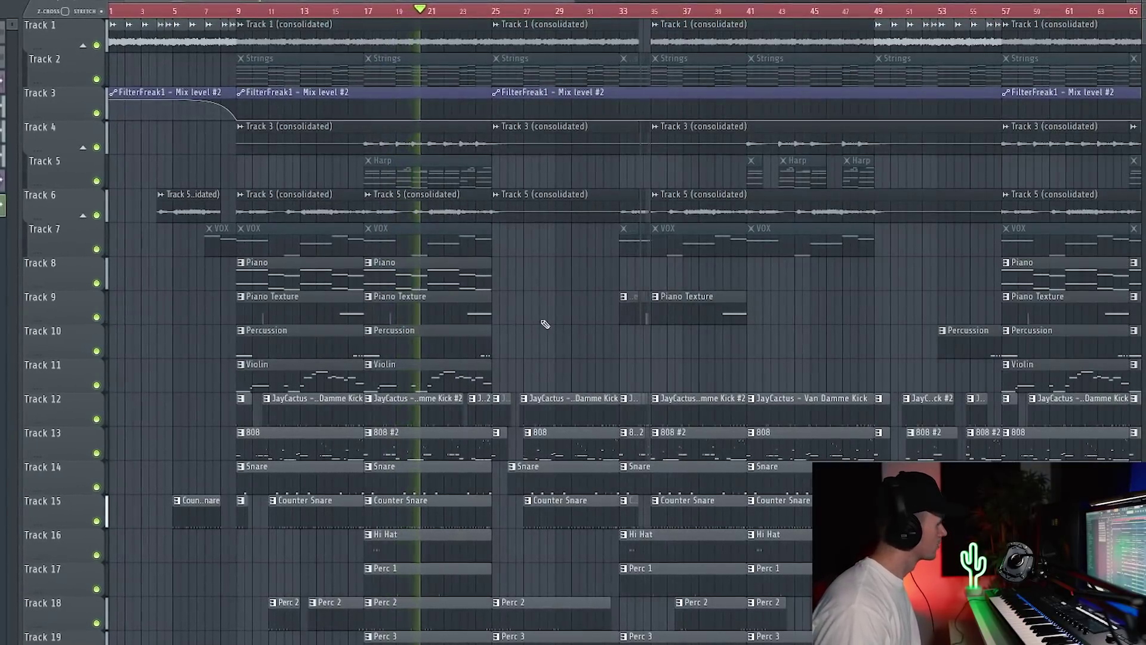
pyautogui.scroll(-2, 545, 323)
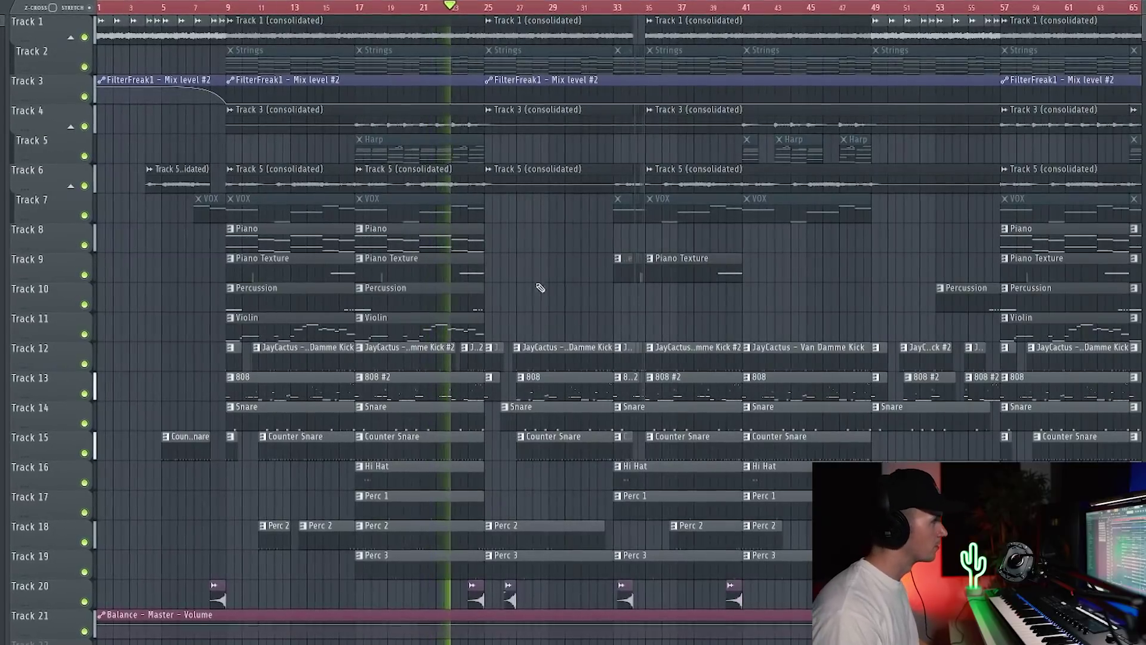
pyautogui.scroll(3, 538, 280)
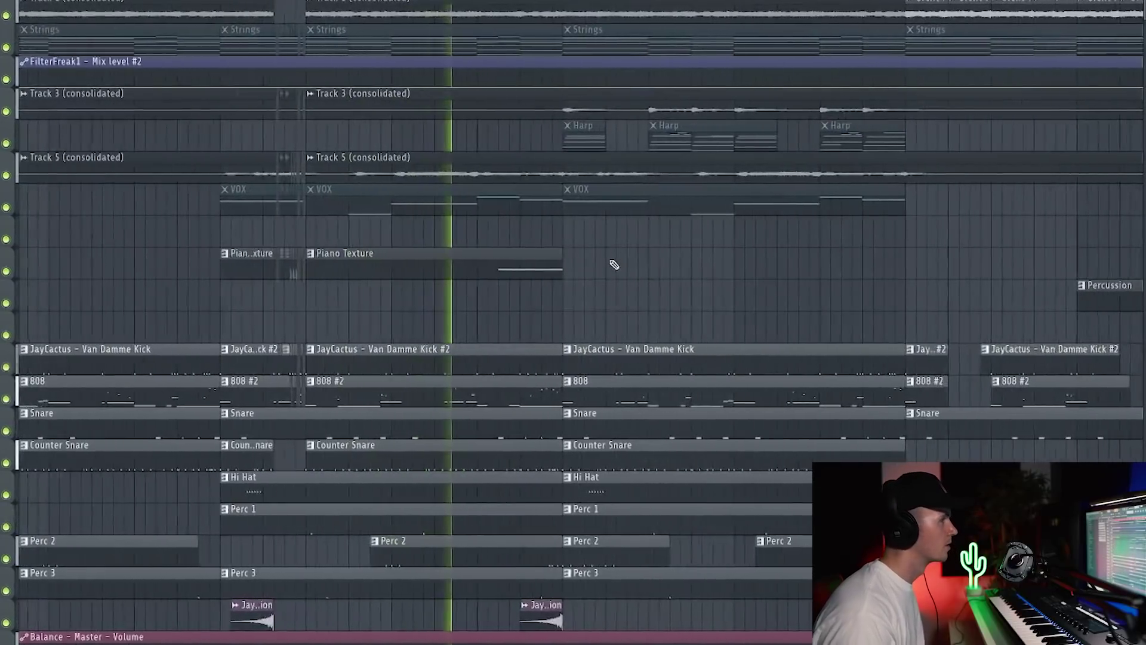
pyautogui.scroll(2, 614, 265)
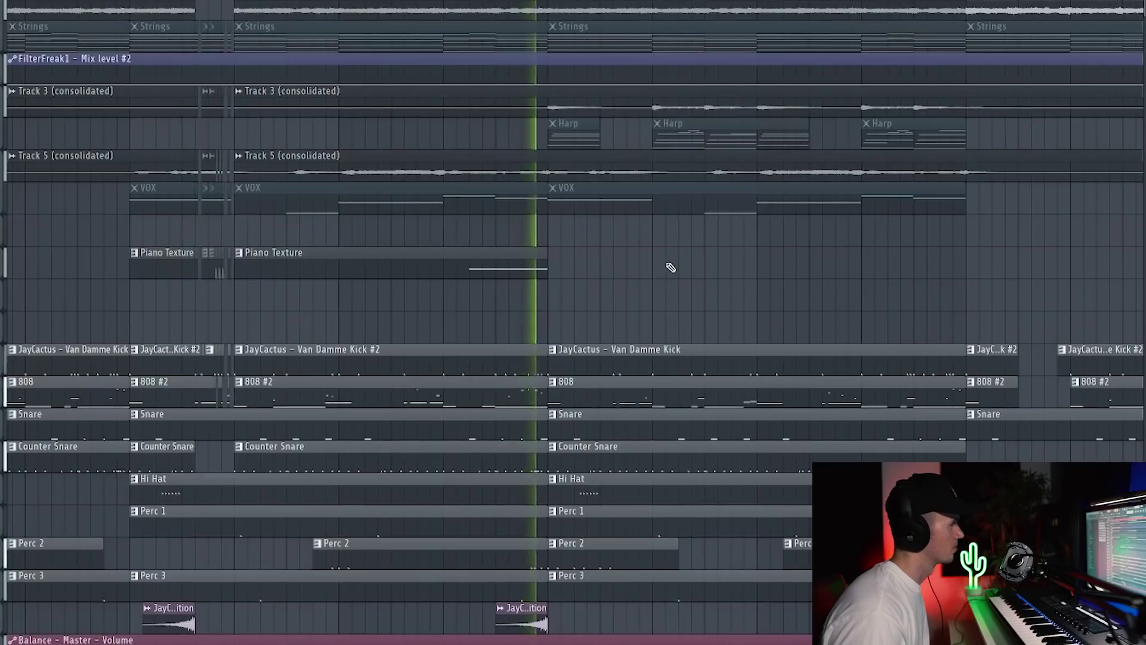
pyautogui.scroll(-3, 678, 249)
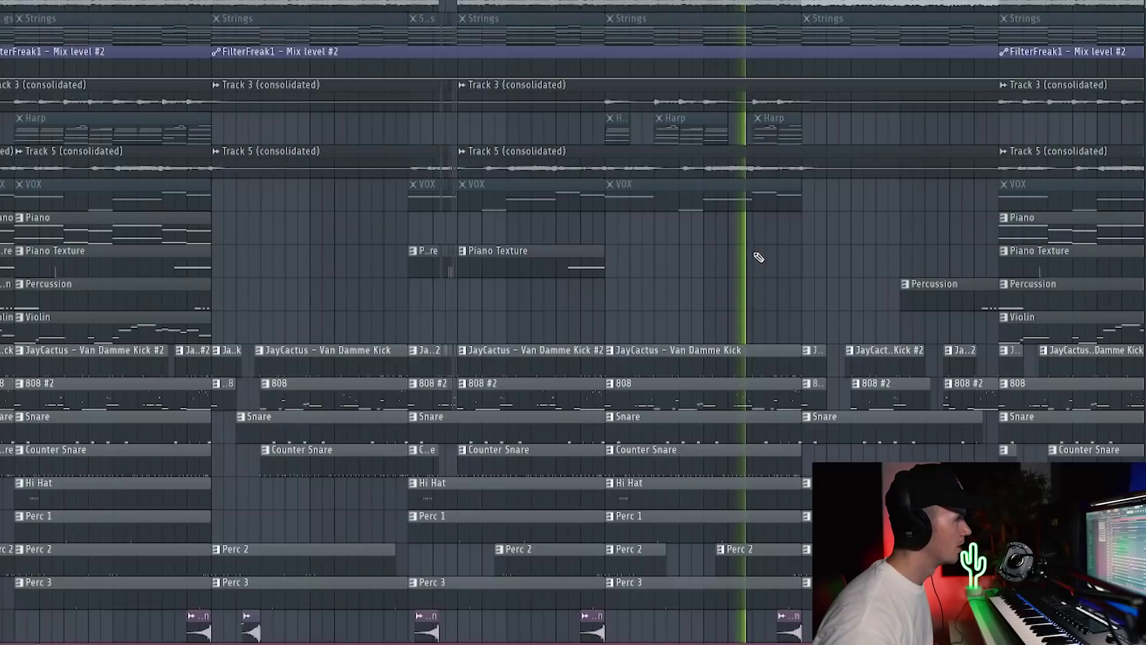
pyautogui.scroll(-2, 691, 276)
pyautogui.scroll(4, 772, 263)
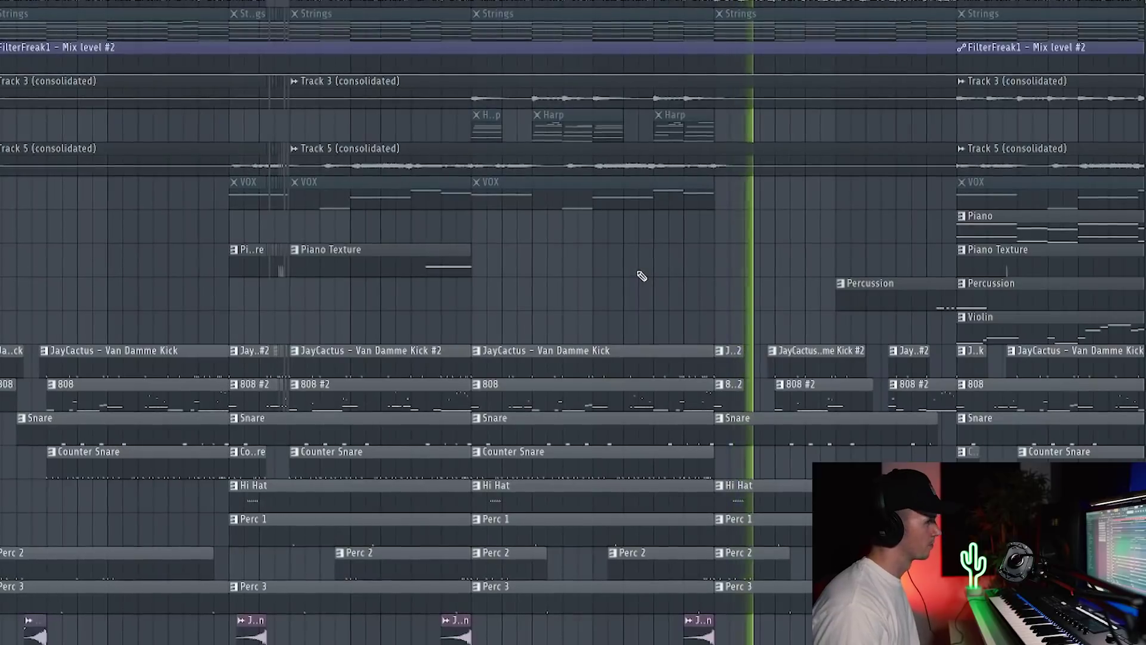
pyautogui.scroll(-5, 639, 276)
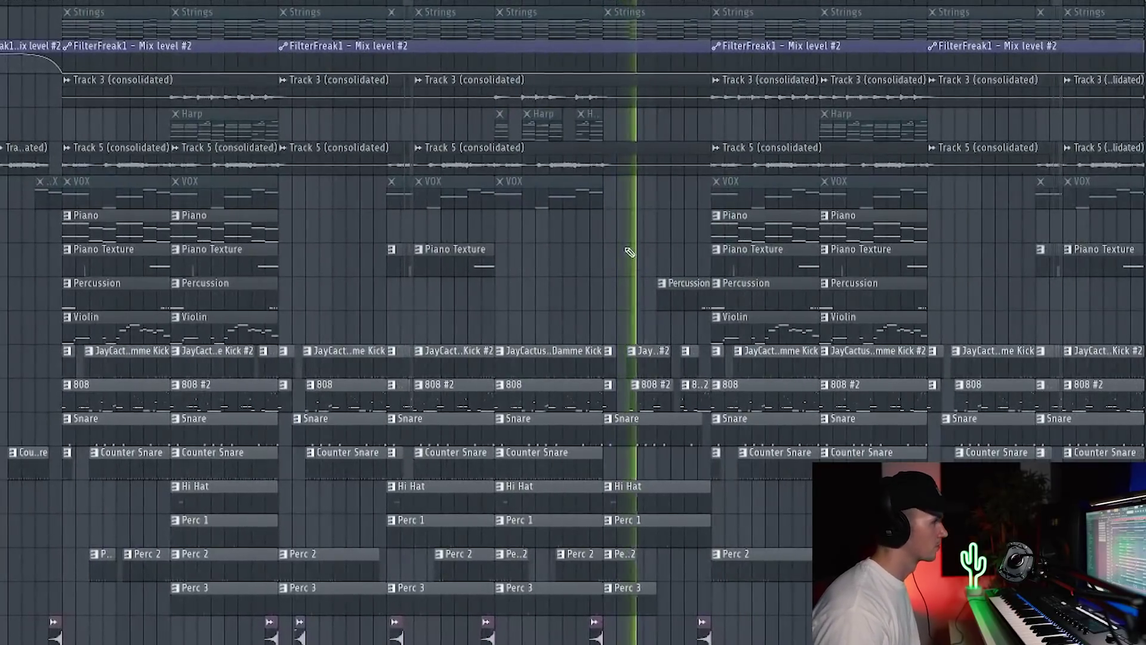
pyautogui.scroll(5, 643, 235)
pyautogui.scroll(3, 733, 225)
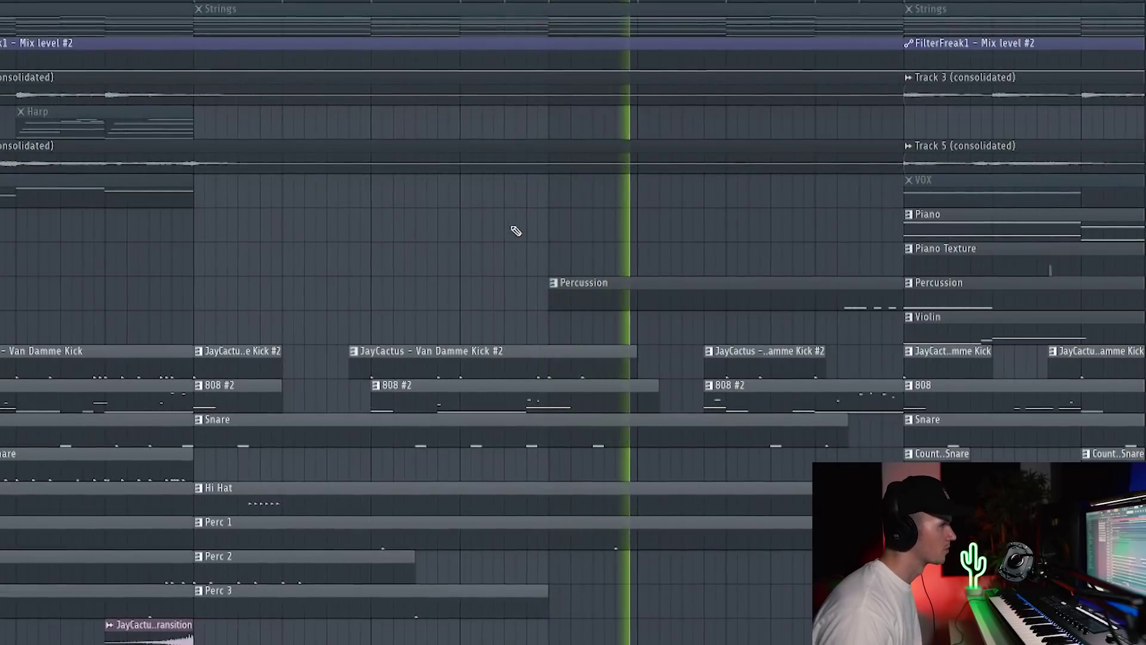
pyautogui.scroll(-6, 516, 230)
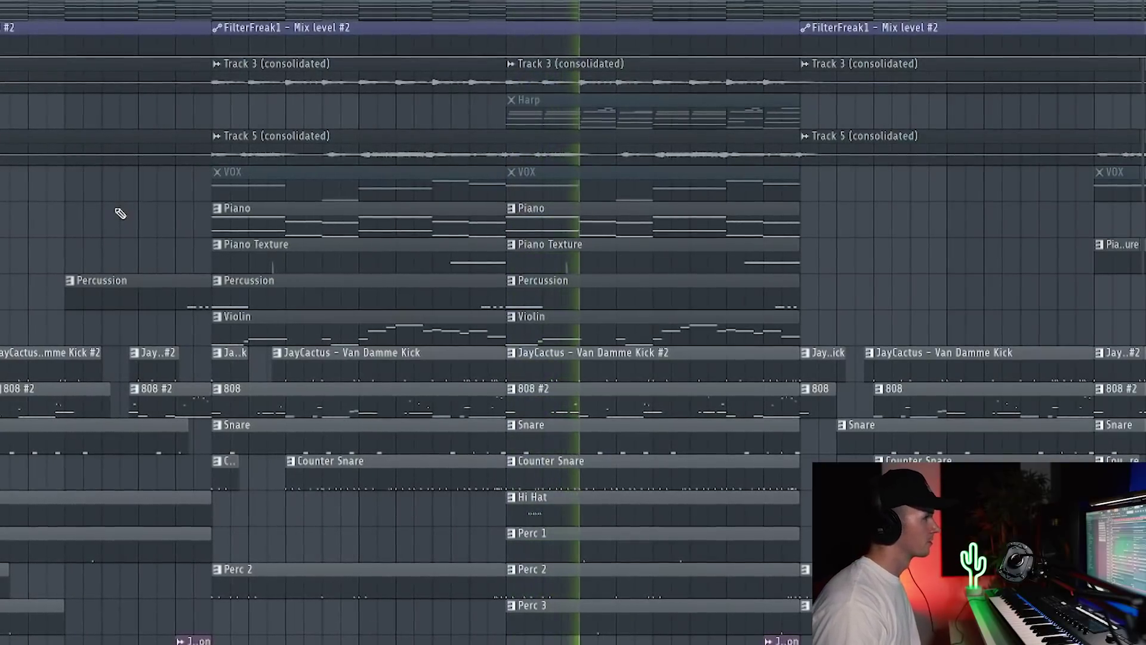
pyautogui.scroll(-2, 104, 217)
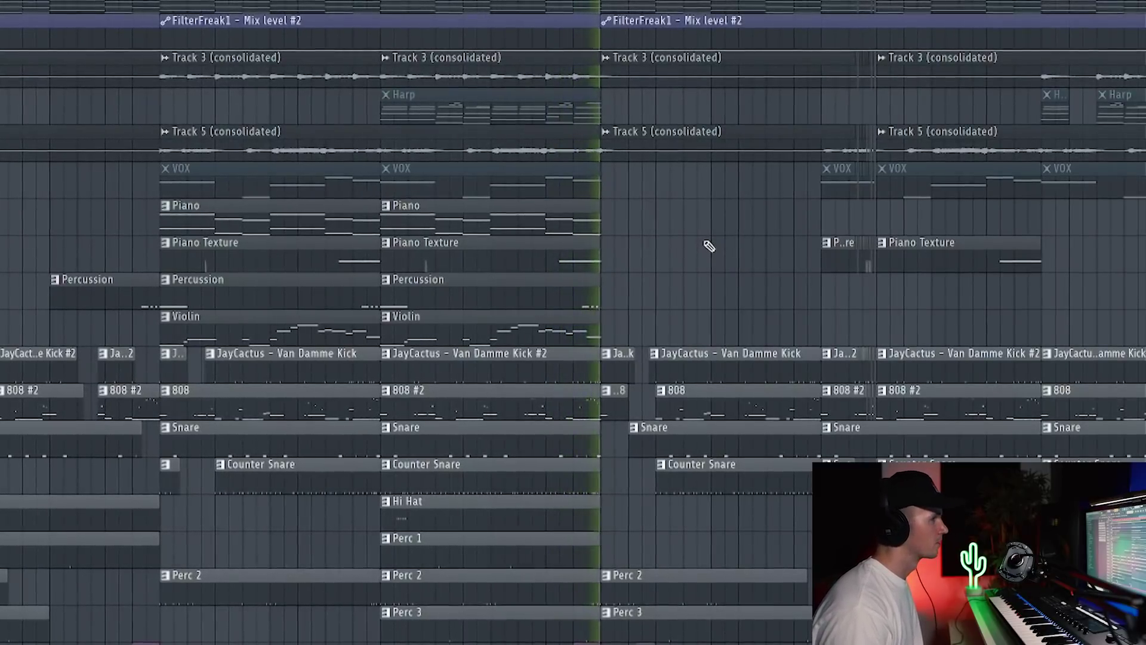
pyautogui.scroll(3, 708, 246)
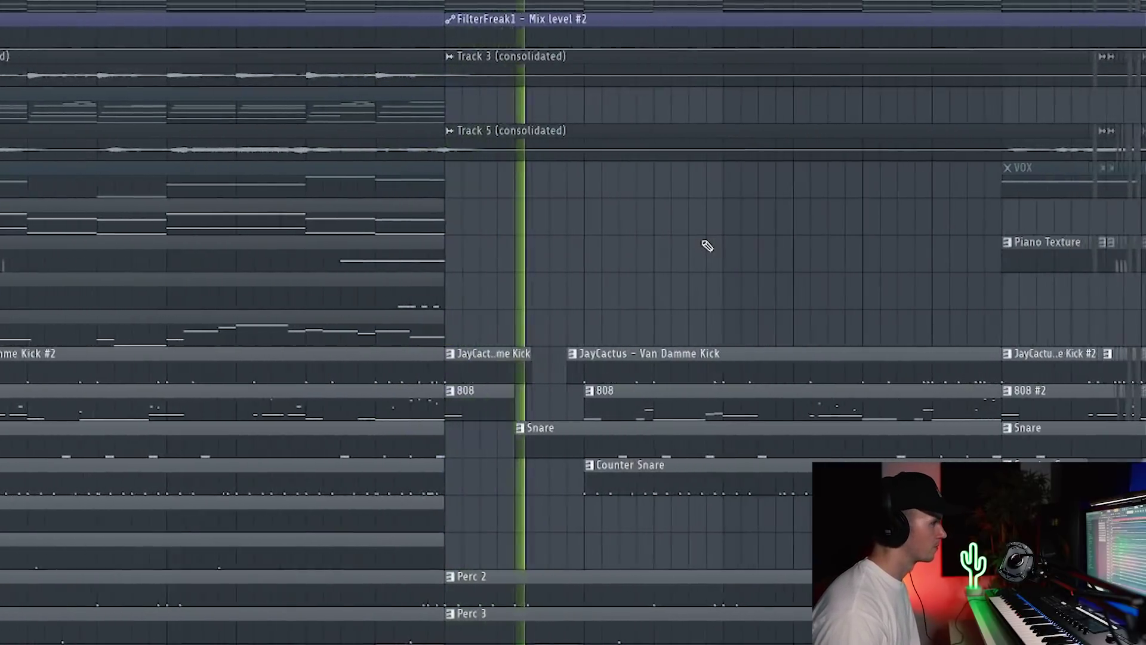
pyautogui.scroll(-2, 706, 246)
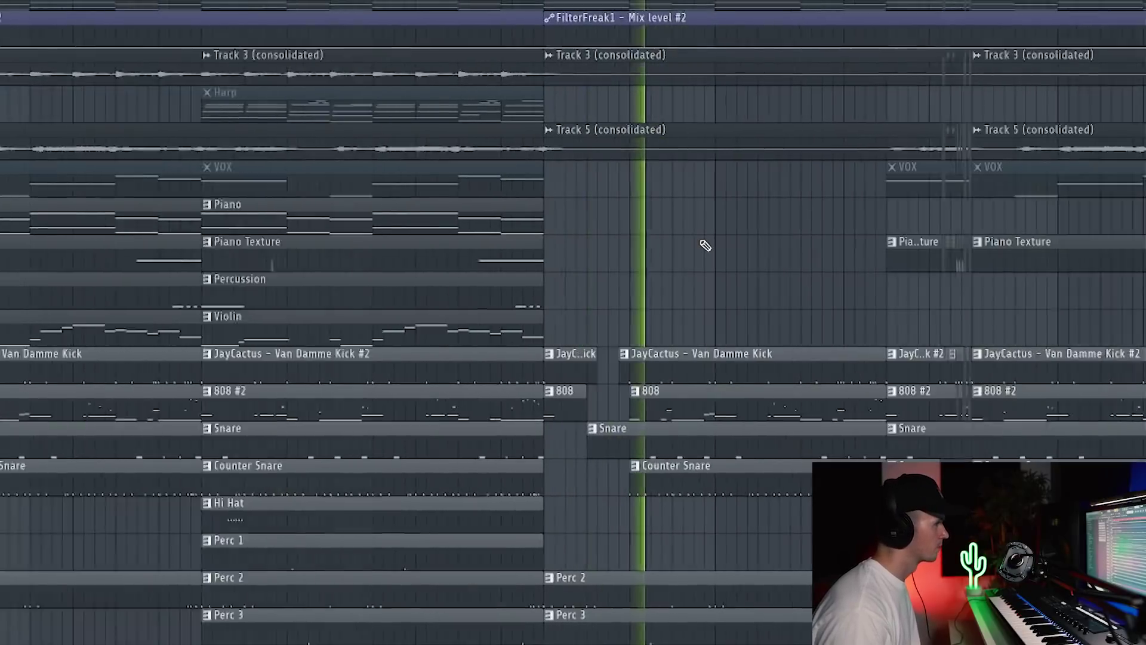
pyautogui.scroll(-2, 705, 246)
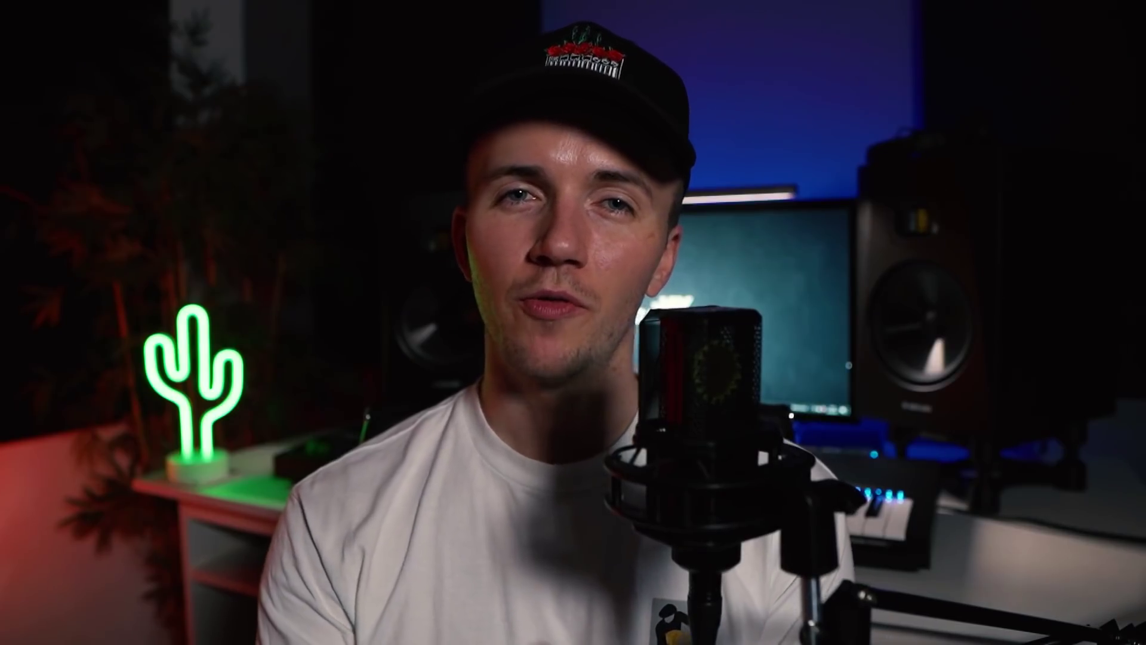